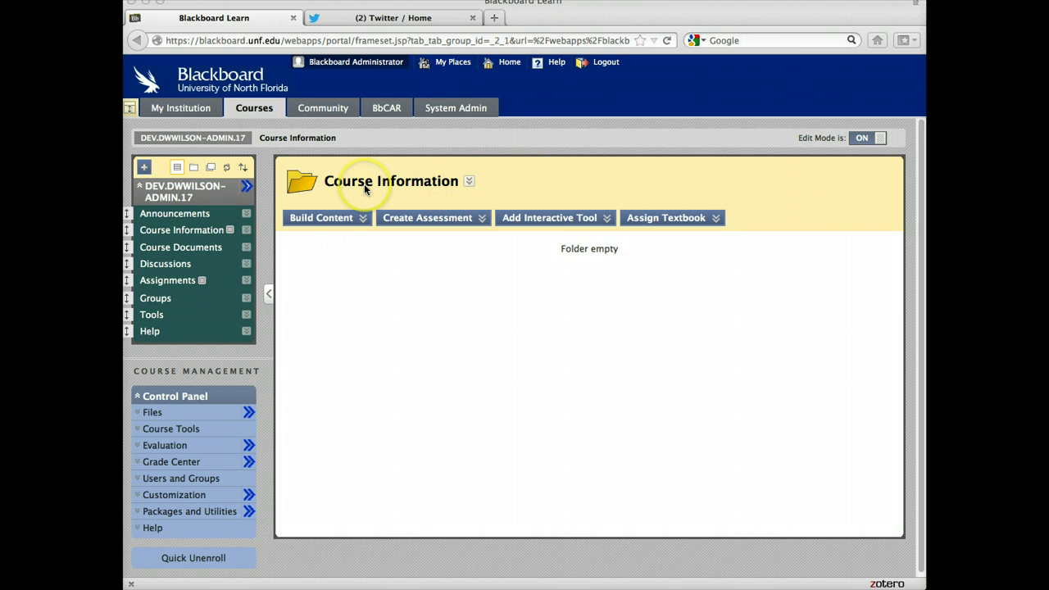
Switch from the Blackboard course to the Twitter home page and open Twitter's Help Center.
click(434, 23)
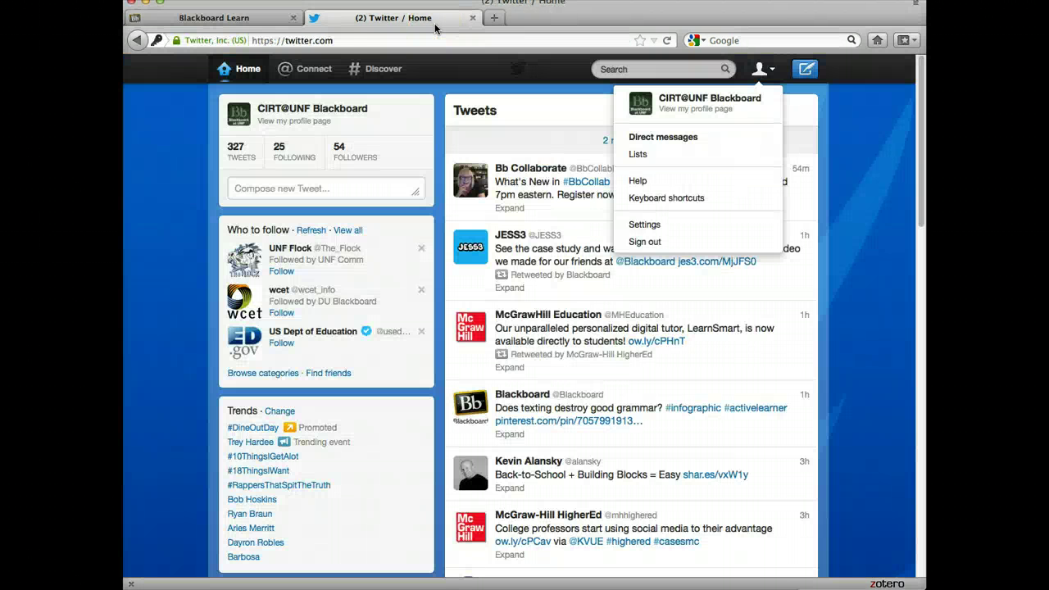
click(236, 19)
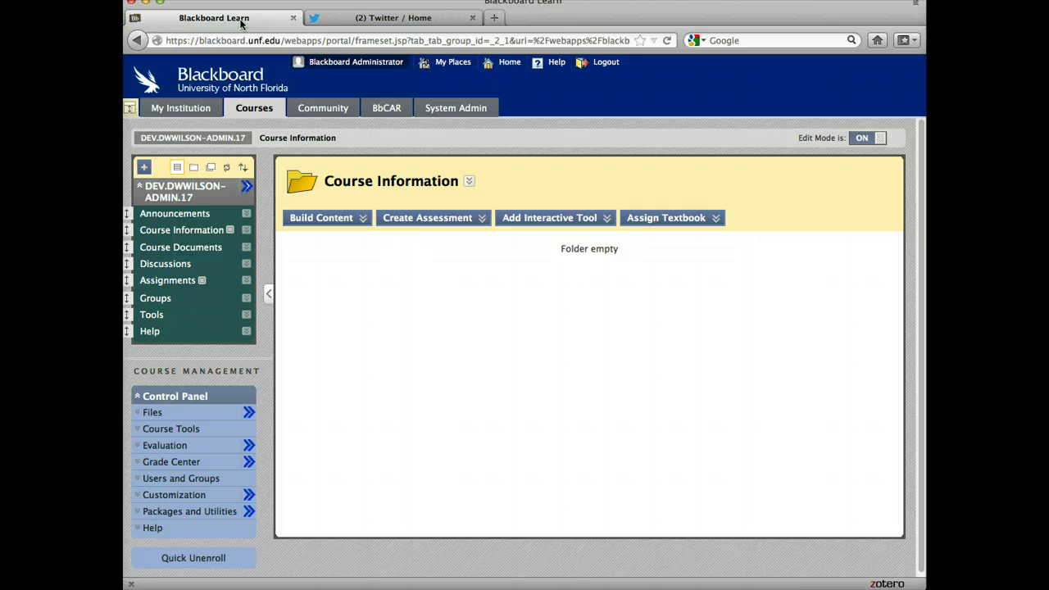
click(396, 23)
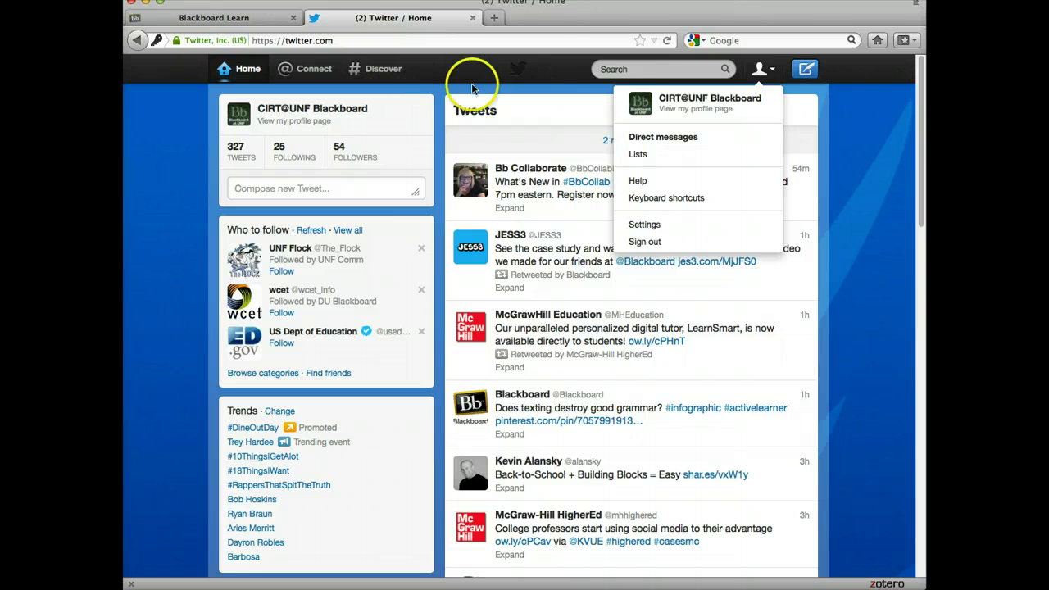
click(759, 68)
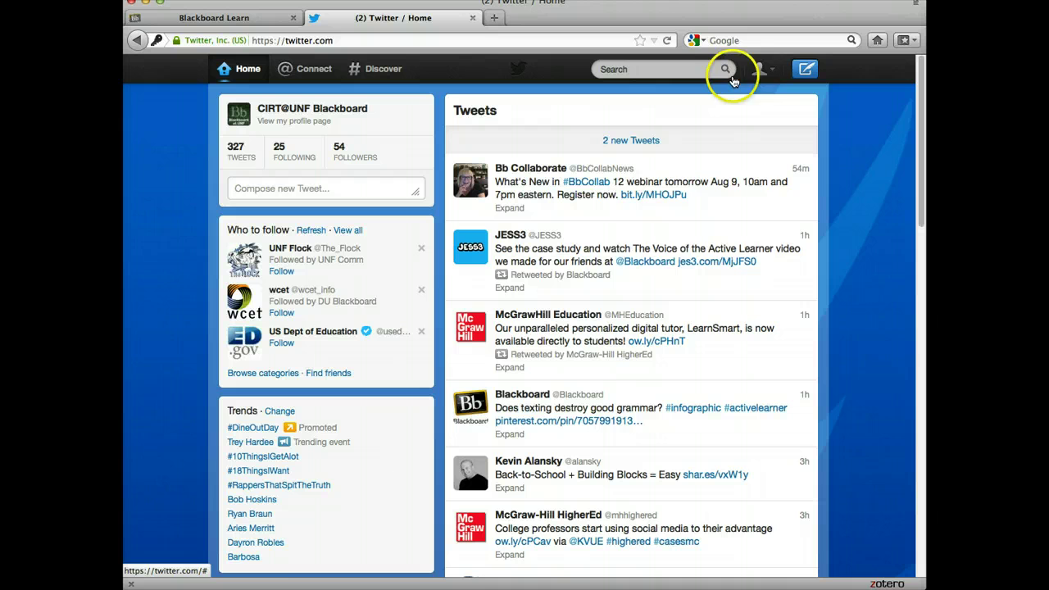
click(757, 69)
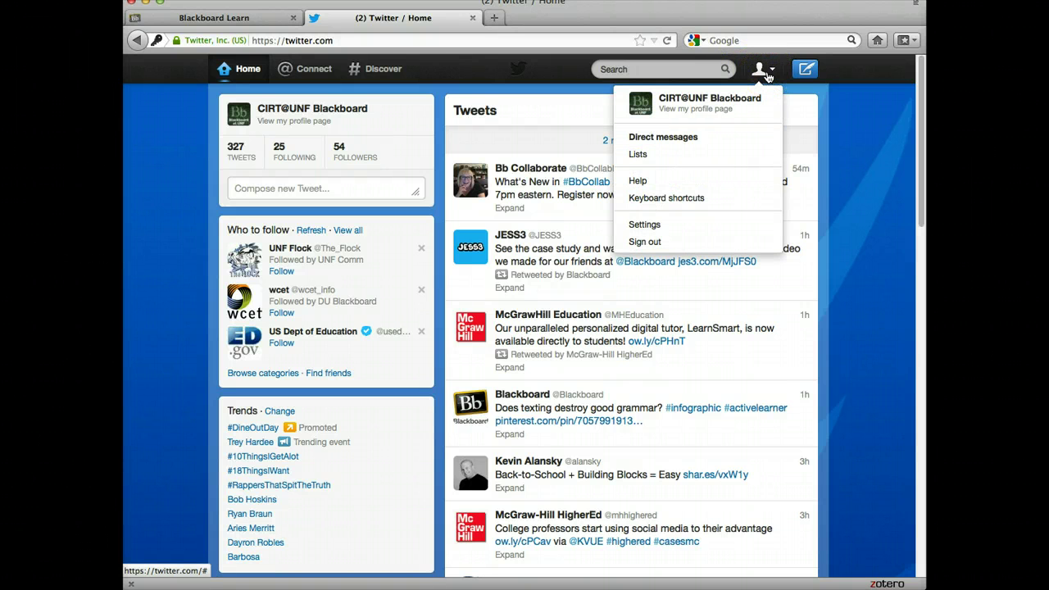
click(638, 180)
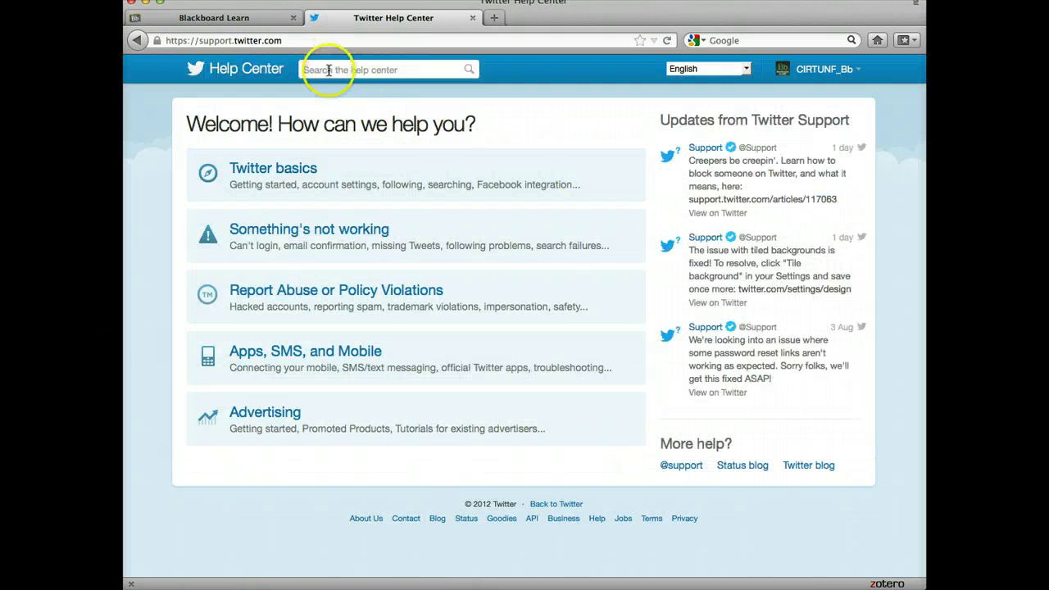
Search the Help Center for "embed".
click(329, 70)
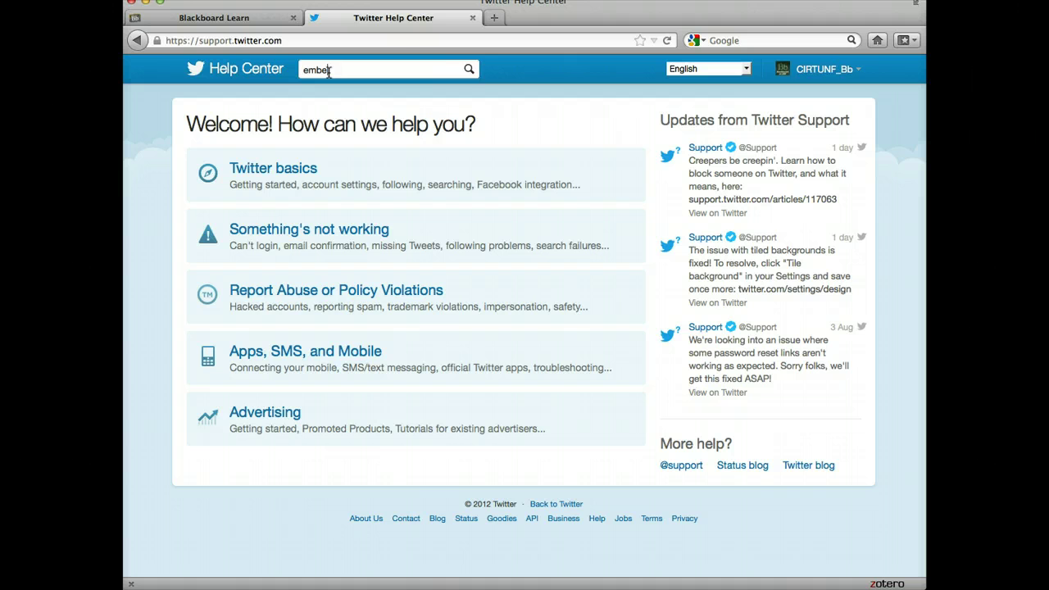
text(embed)
key(Return)
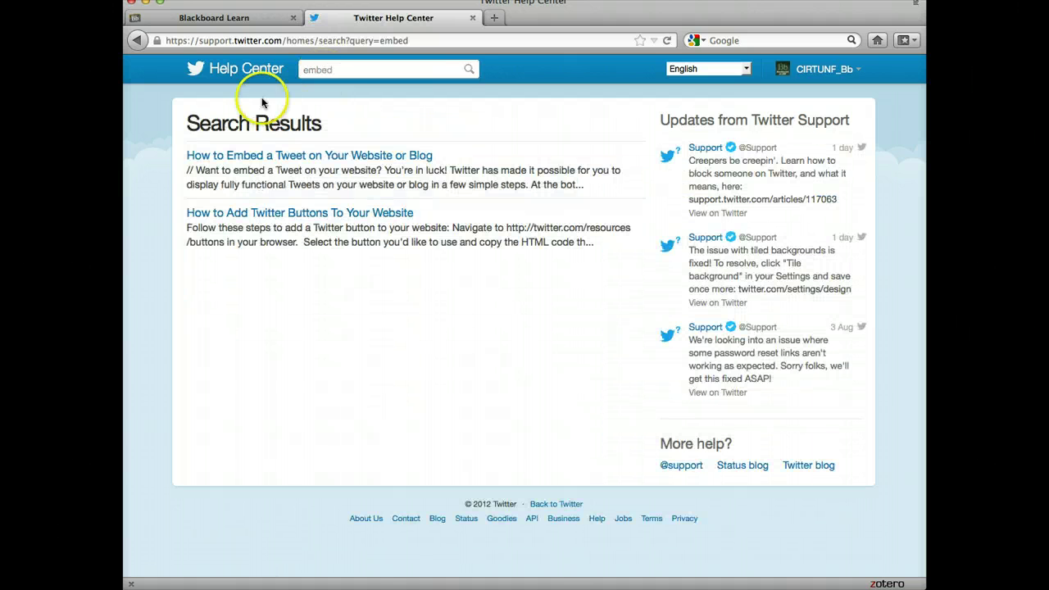
Open the article "How to Embed a Tweet on Your Website or Blog" and read through its steps, examples and frequently asked questions.
click(265, 164)
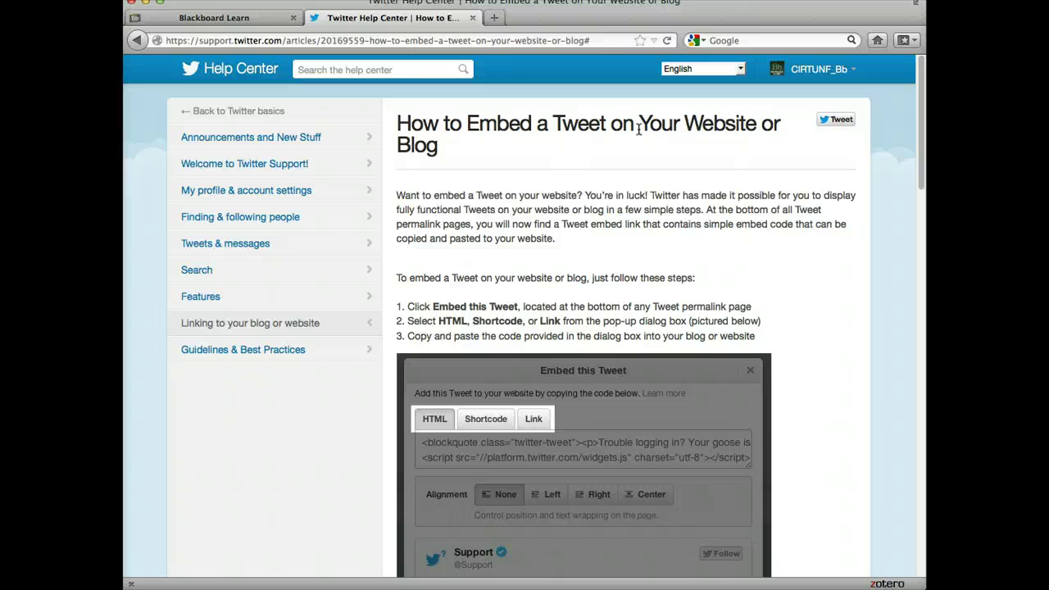
scroll(639, 128, down, 5)
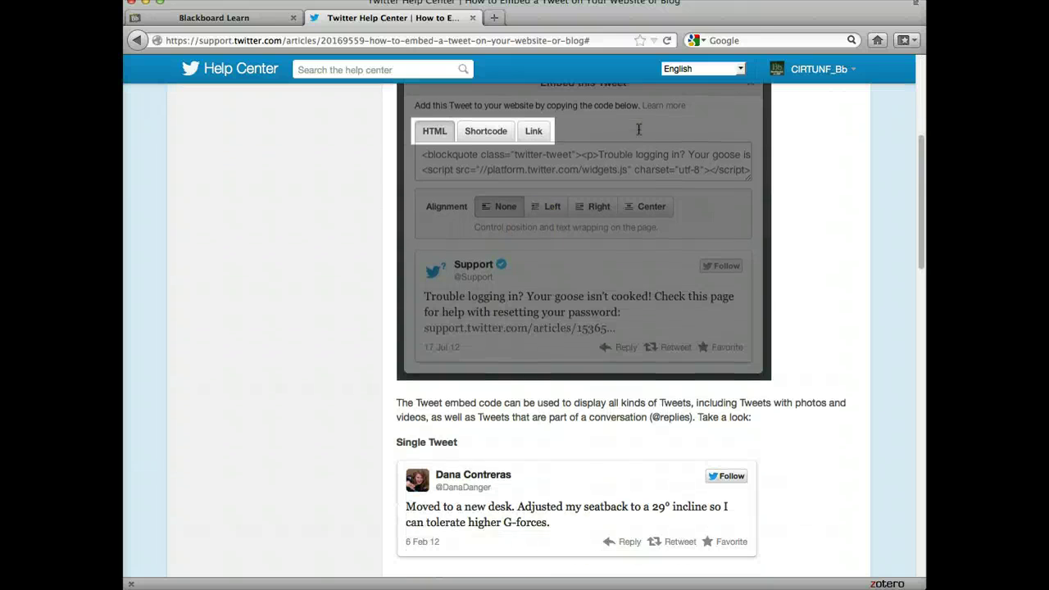
click(533, 229)
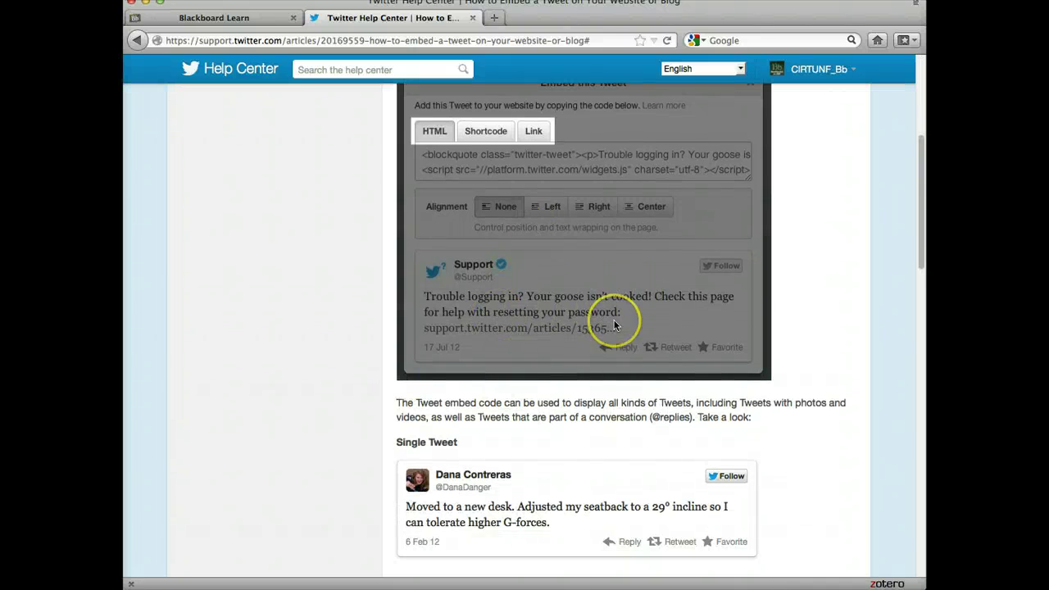
scroll(613, 324, down, 10)
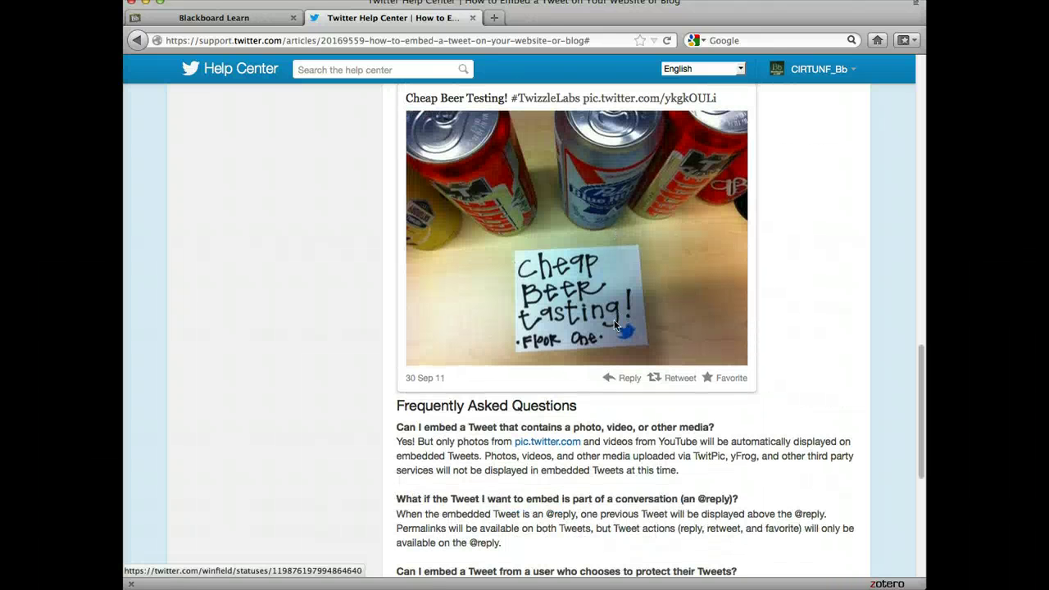
scroll(614, 324, down, 4)
scroll(614, 323, up, 6)
key(BackSpace)
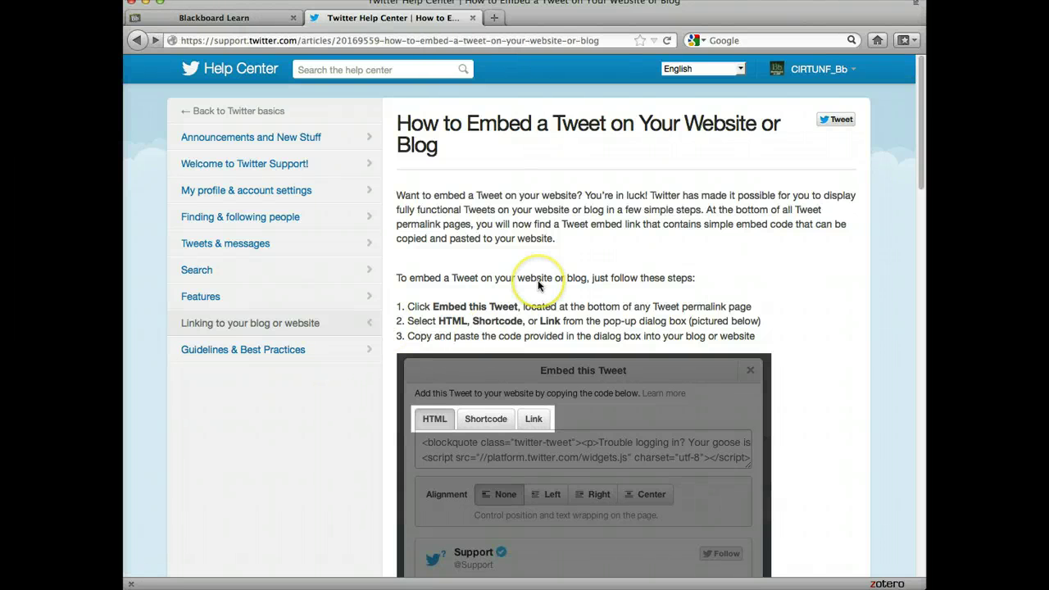
Return to the search results and read the article "How to Add Twitter Buttons To Your Website".
click(144, 46)
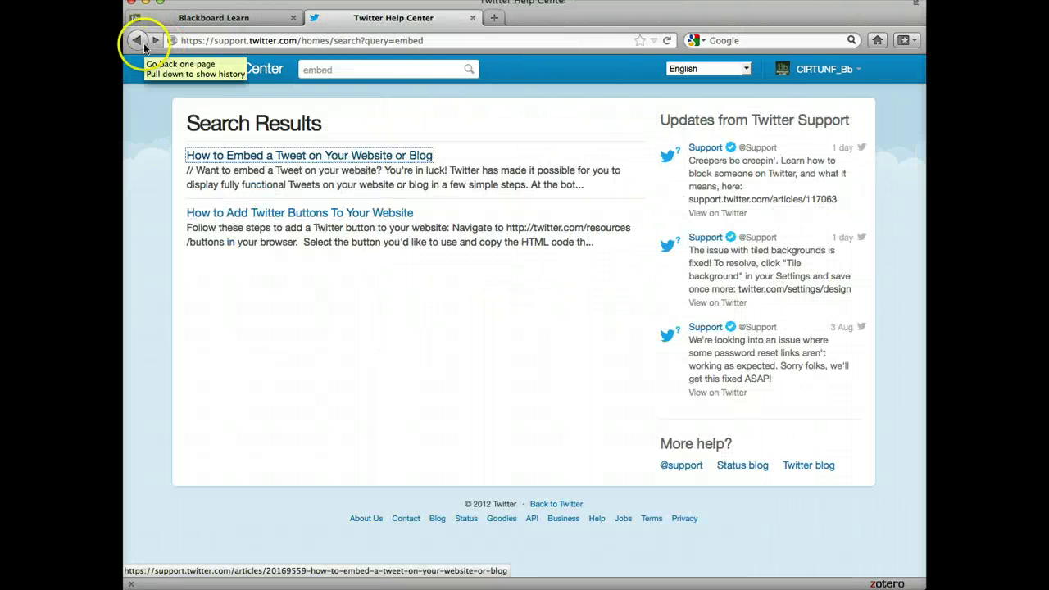
click(317, 215)
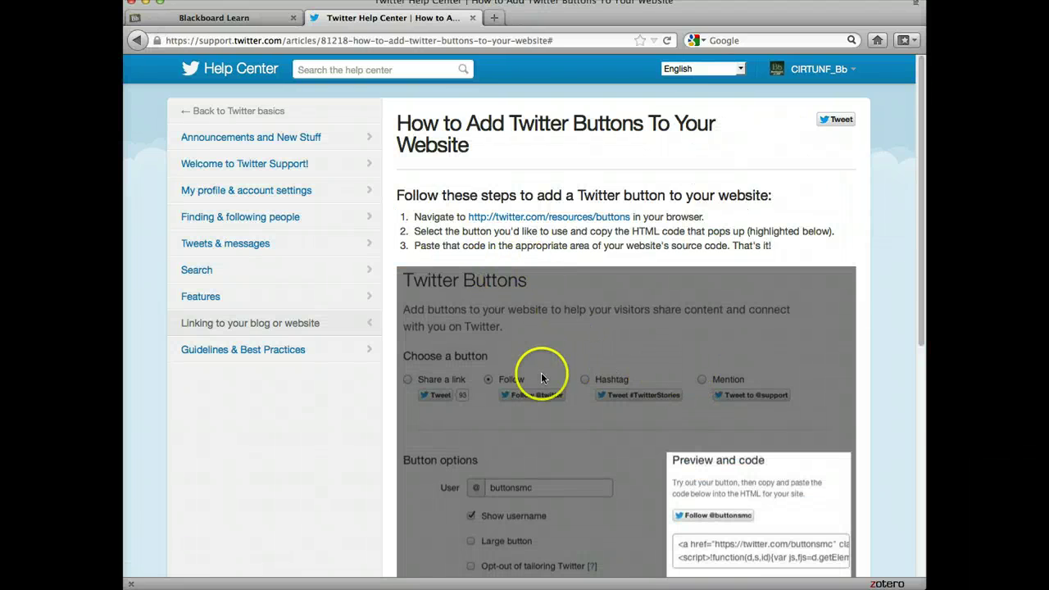
scroll(563, 217, down, 3)
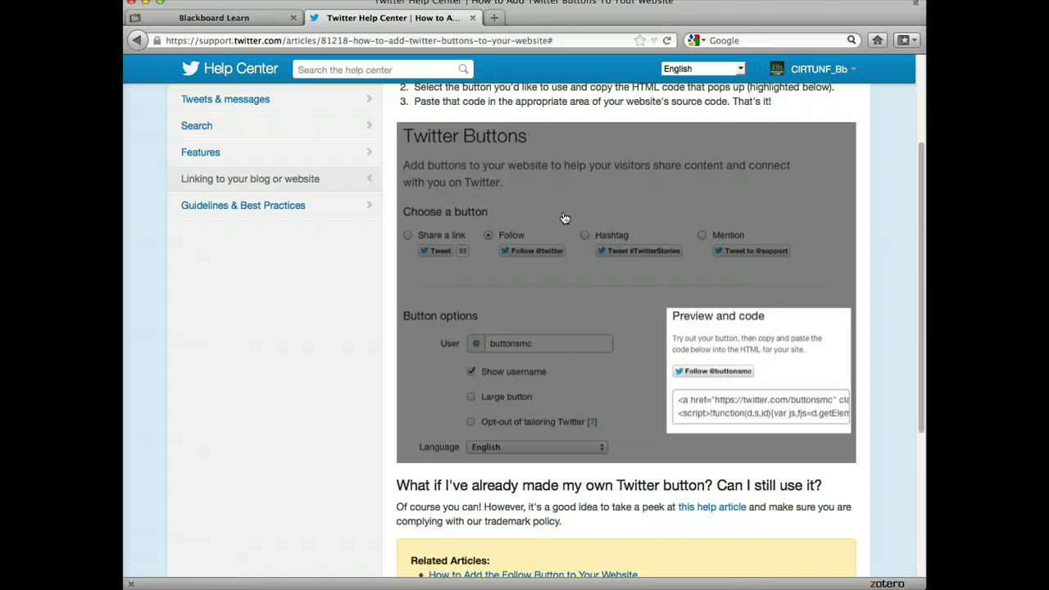
scroll(564, 218, down, 4)
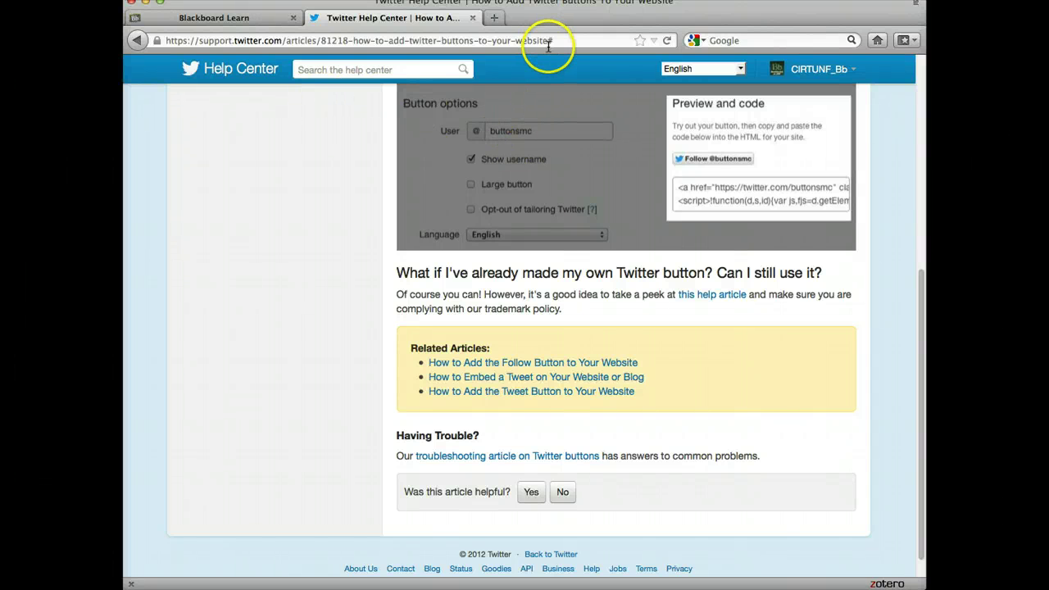
Search Google for "twitter widget" in a new browser tab.
click(494, 17)
click(734, 41)
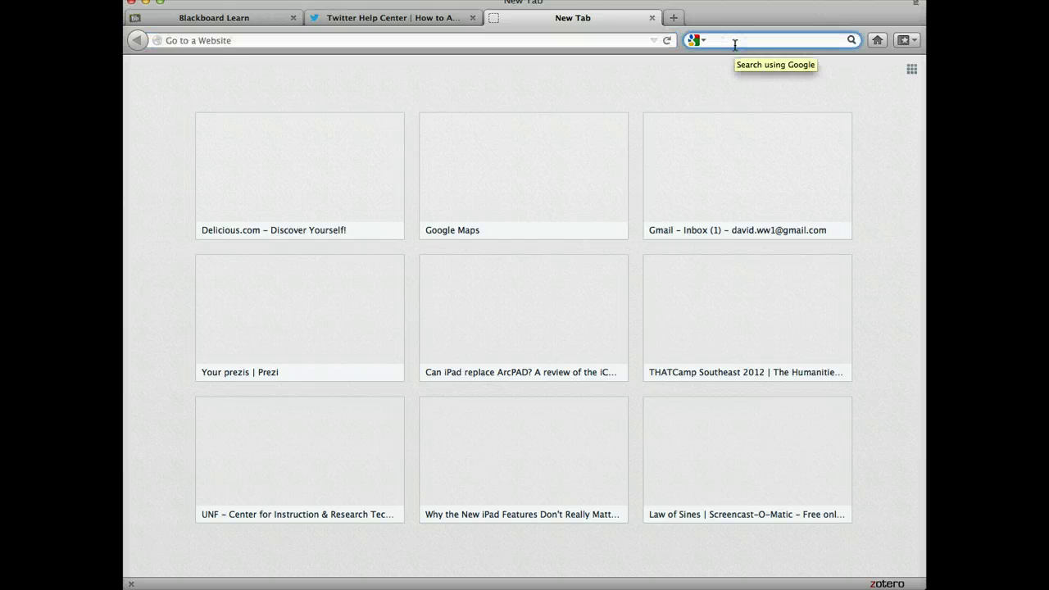
text(twitter)
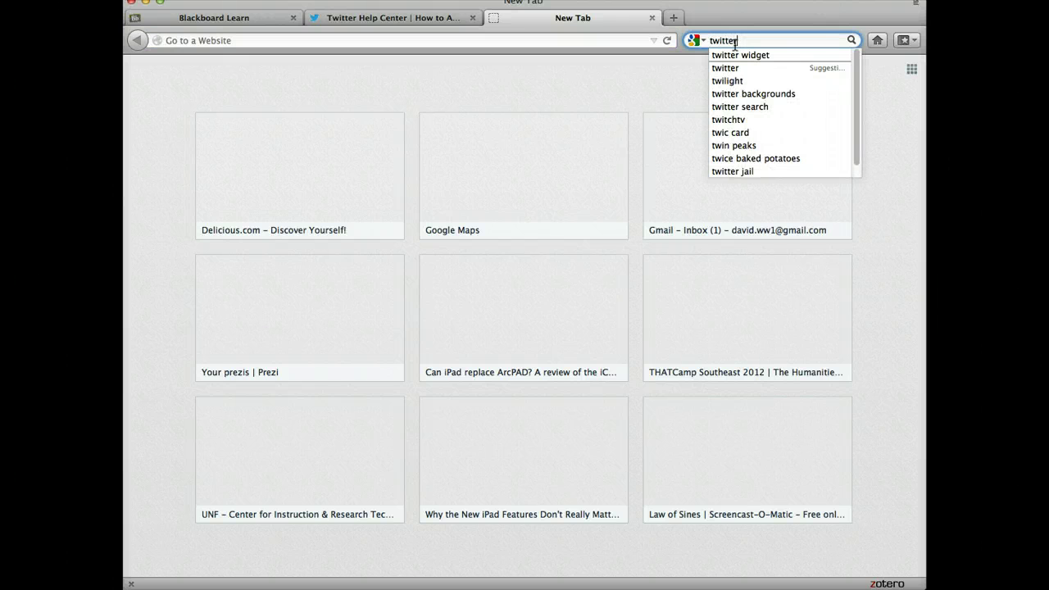
text( wid)
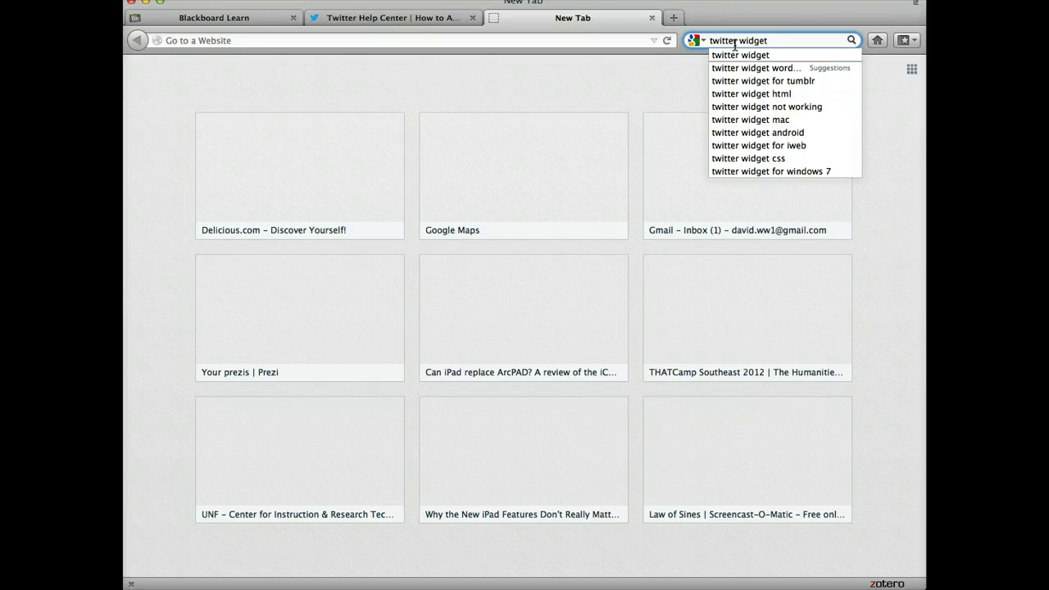
text(get)
key(Return)
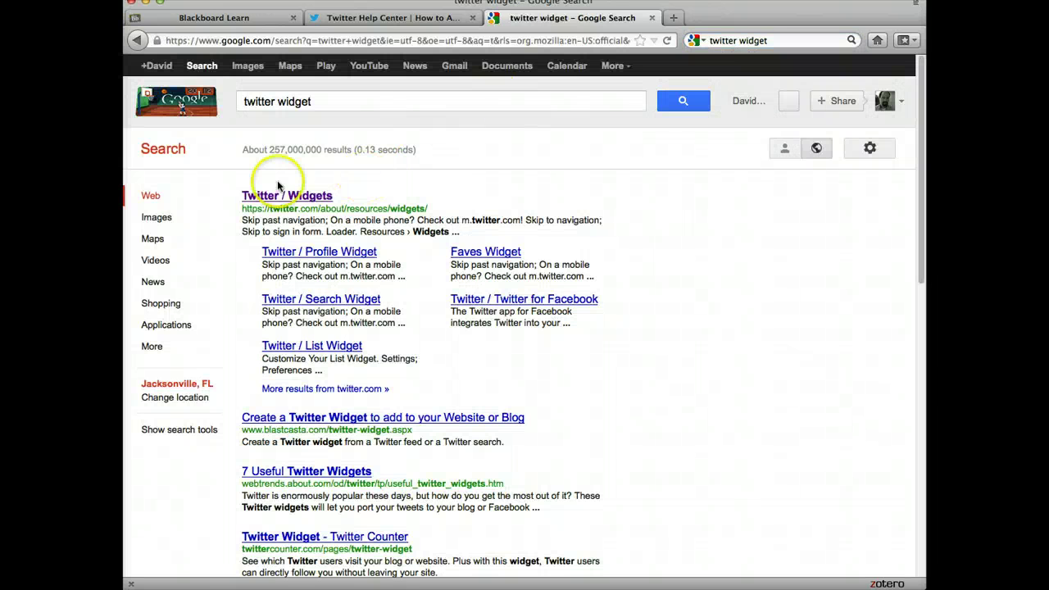
Open Twitter's Widgets page from the search results and choose the Profile Widget for My Website.
click(302, 198)
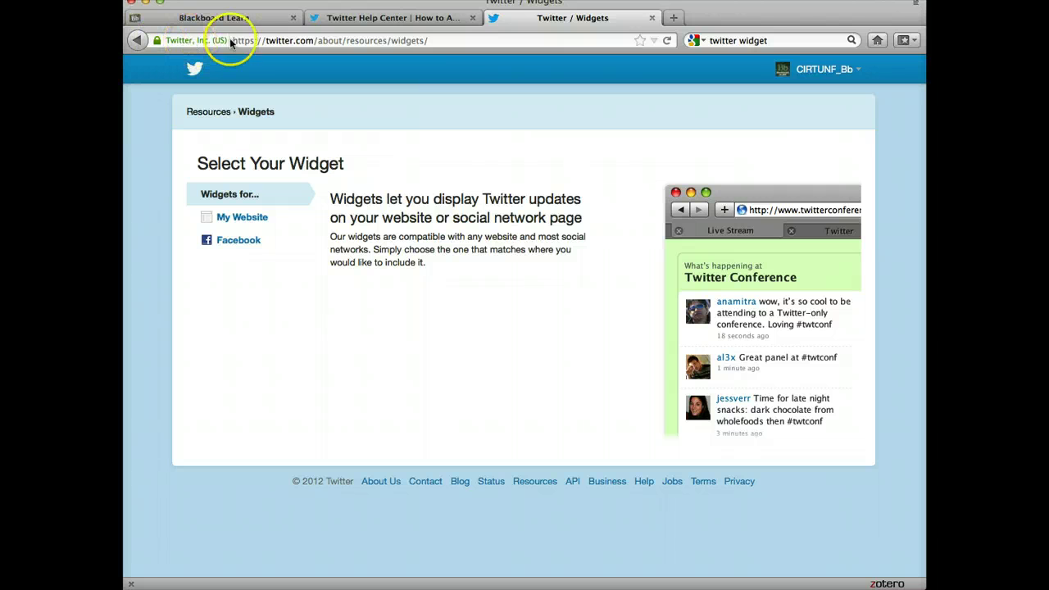
click(288, 40)
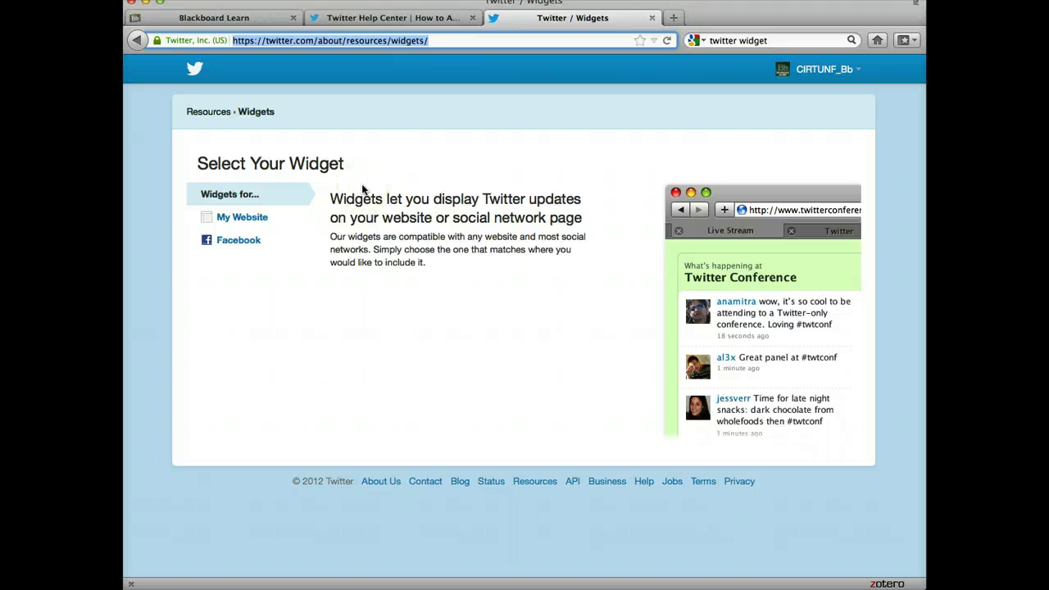
click(223, 216)
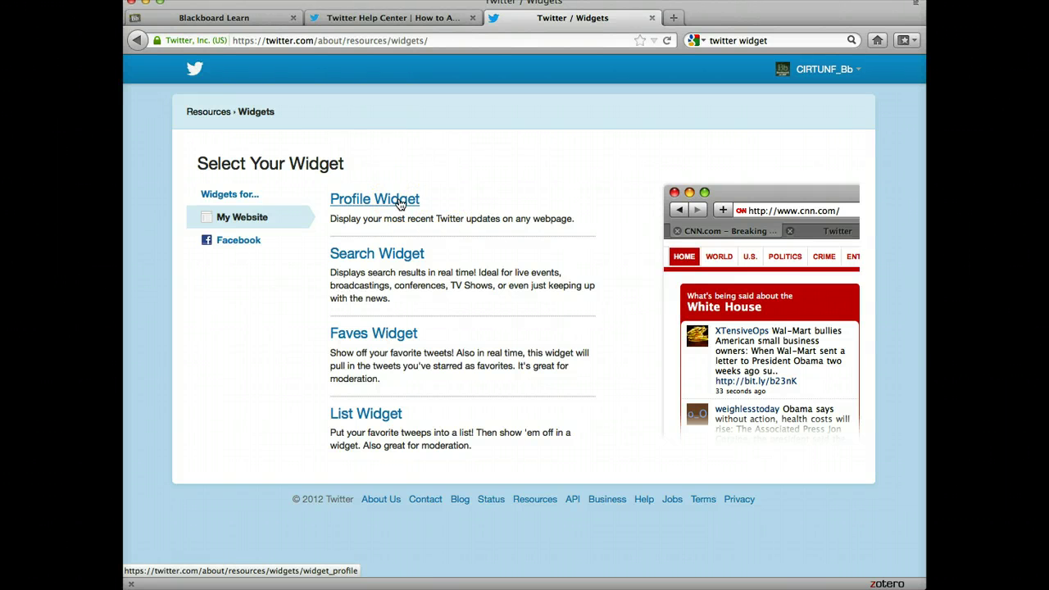
click(400, 203)
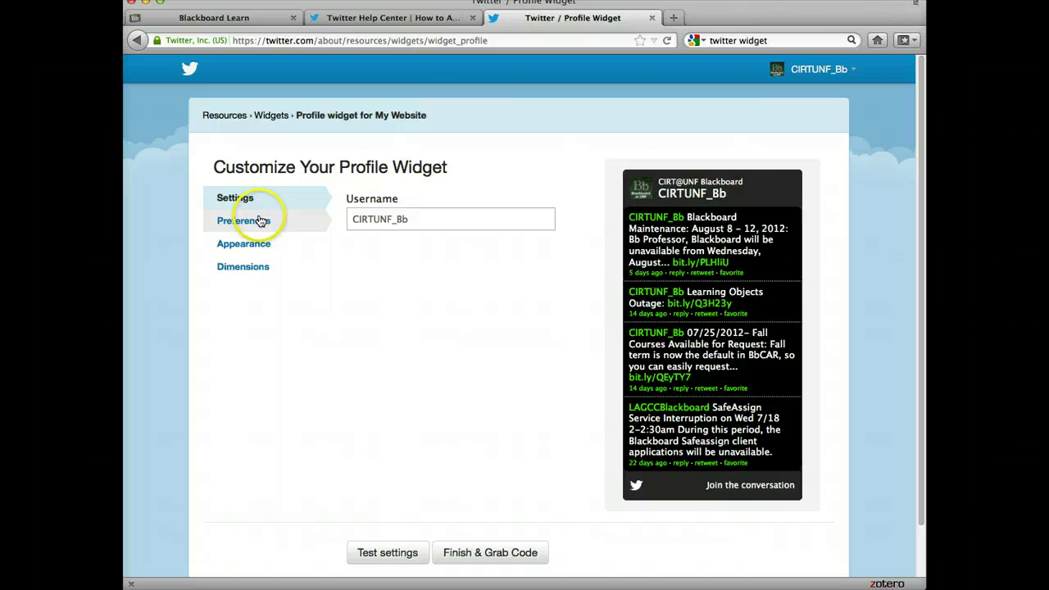
In the widget's preferences, try the Timed Interval behavior and set it back to Load all tweets.
click(260, 221)
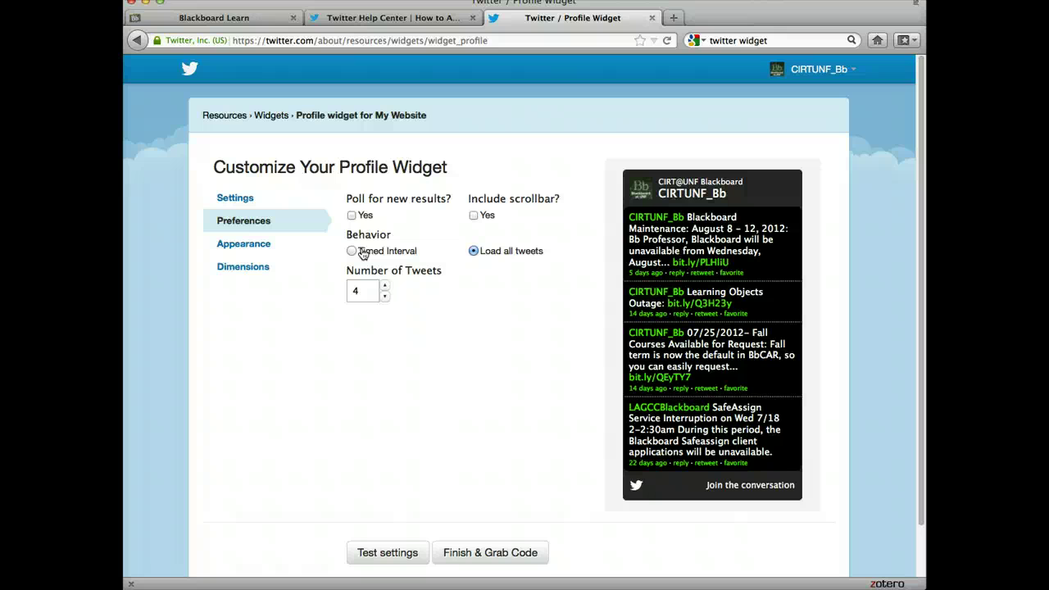
click(362, 253)
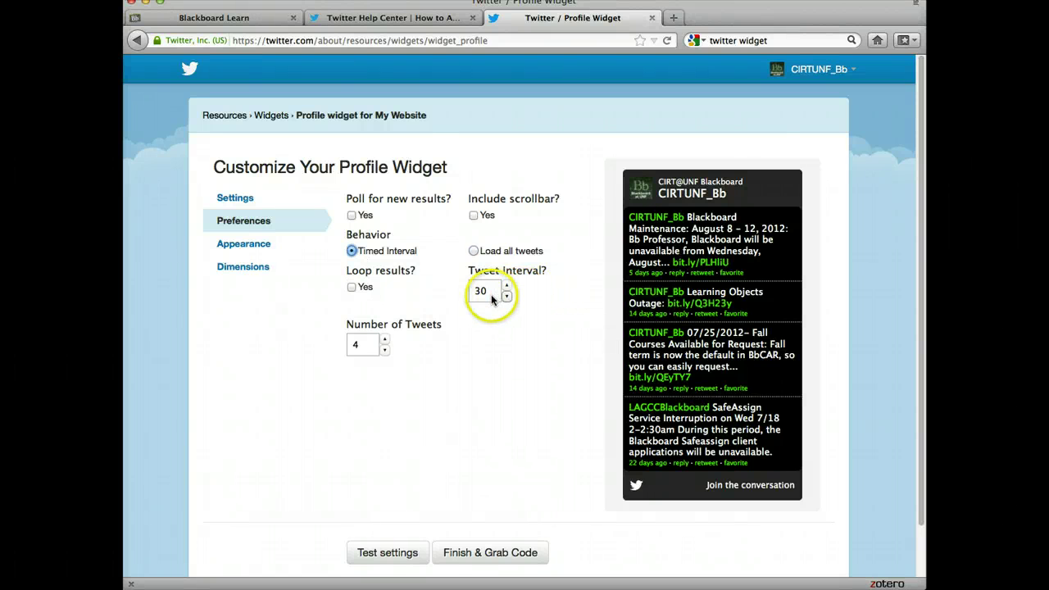
click(473, 252)
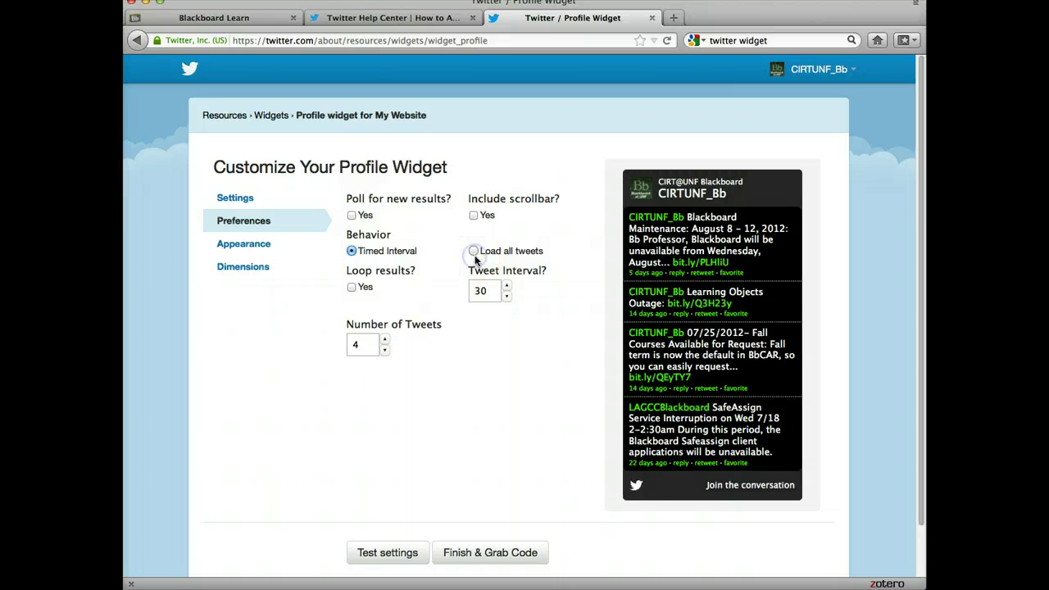
click(473, 252)
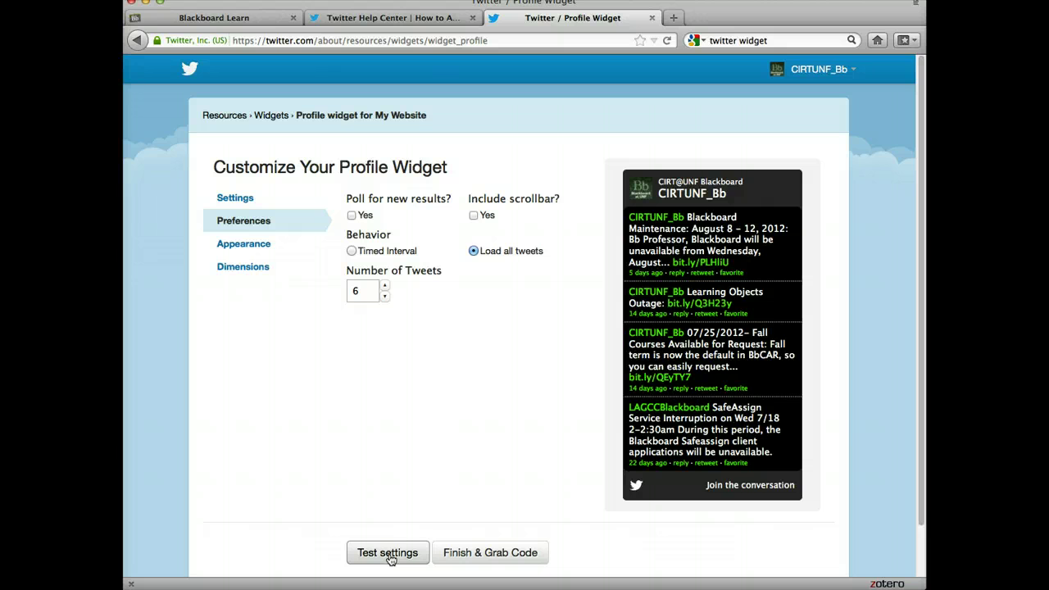
Test the profile widget preview with 6 tweets, and set the number of tweets back to 4.
click(388, 555)
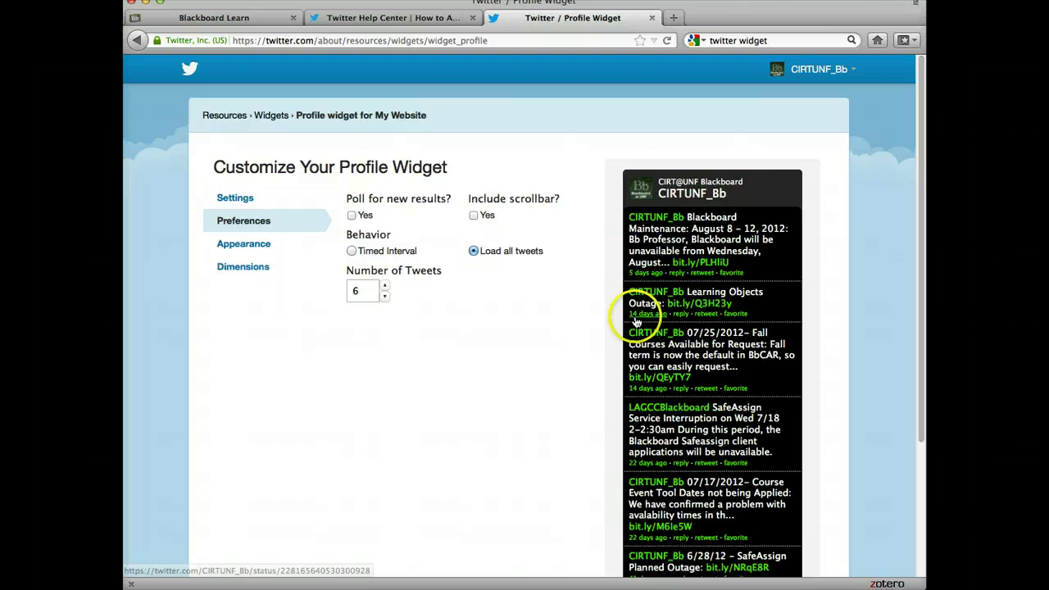
scroll(635, 322, down, 5)
scroll(639, 319, up, 3)
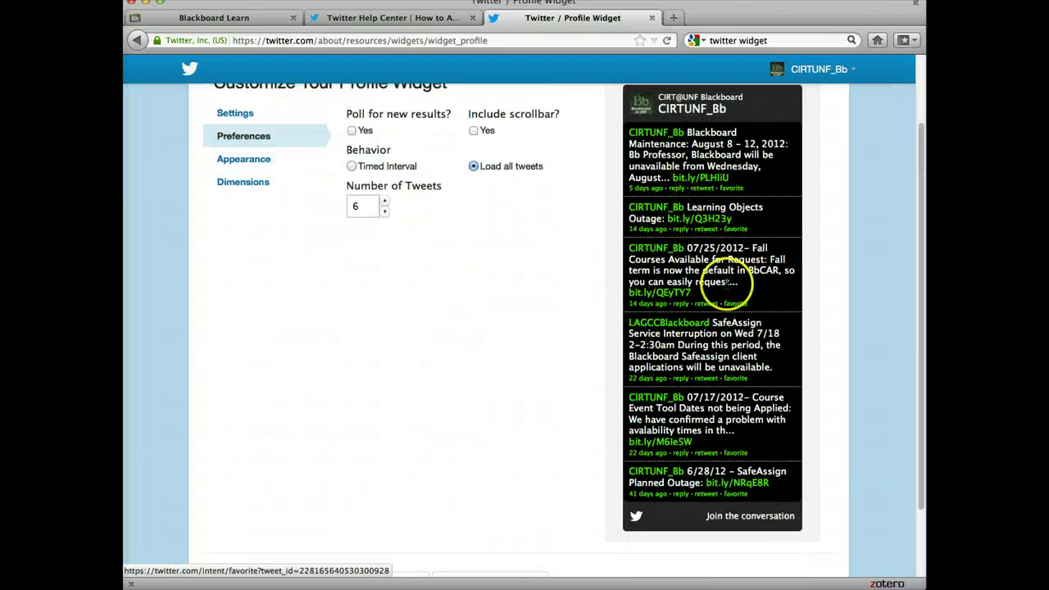
scroll(516, 226, down, 1)
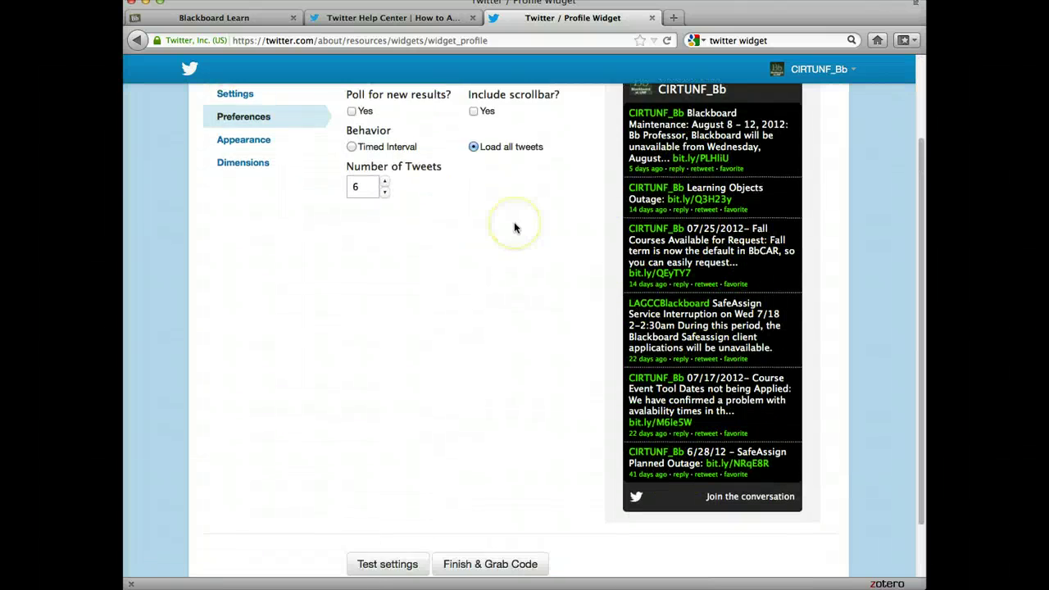
scroll(515, 228, down, 2)
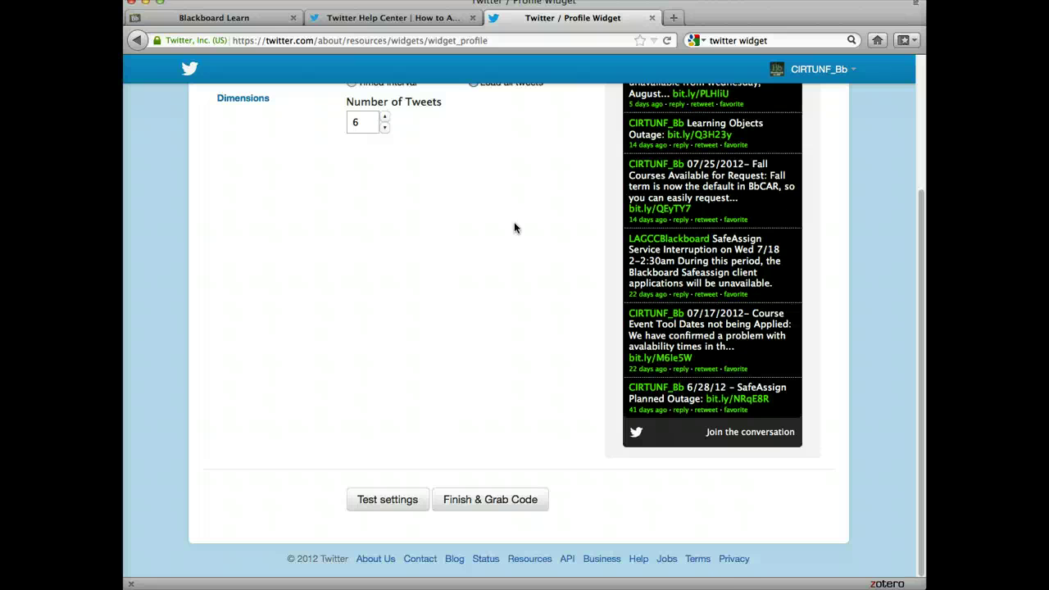
scroll(515, 228, up, 1)
scroll(515, 228, up, 2)
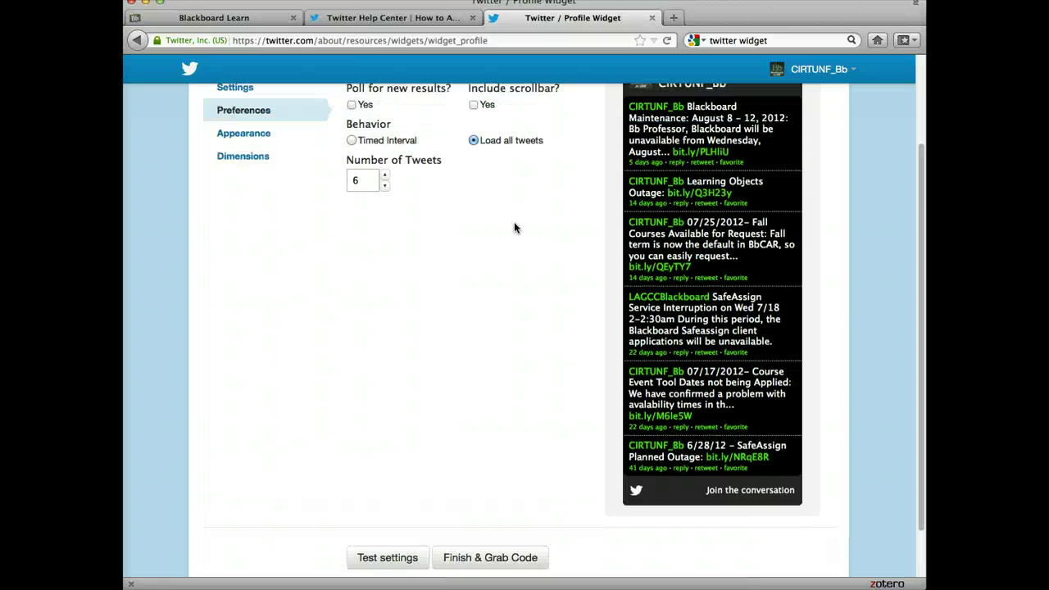
click(384, 188)
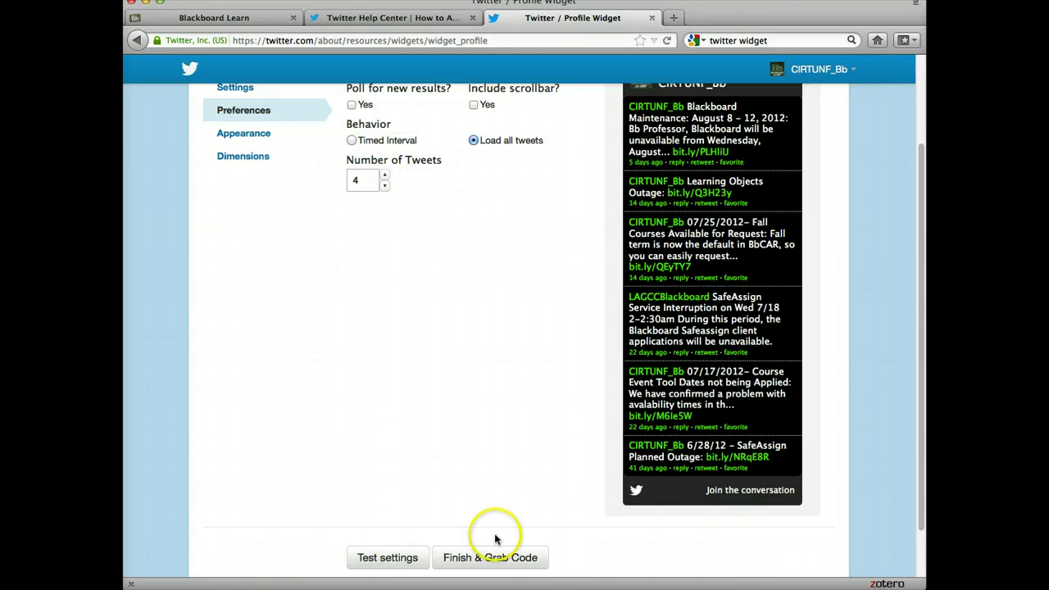
Test the 4-tweet setting, and in the widget's appearance set the shell background to gray #9e999e and the shell text to black #000000.
click(403, 564)
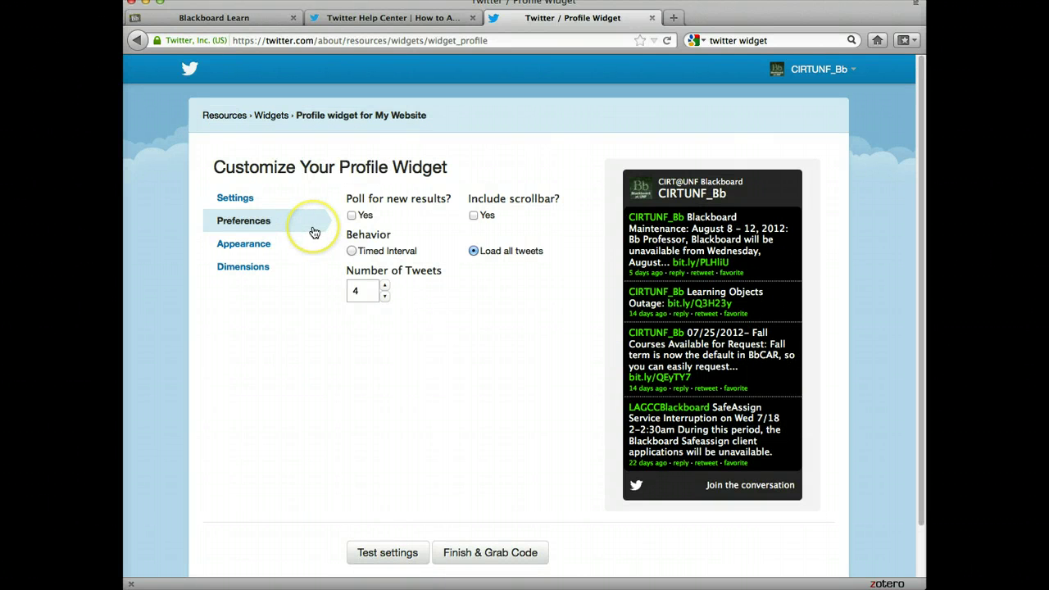
click(265, 246)
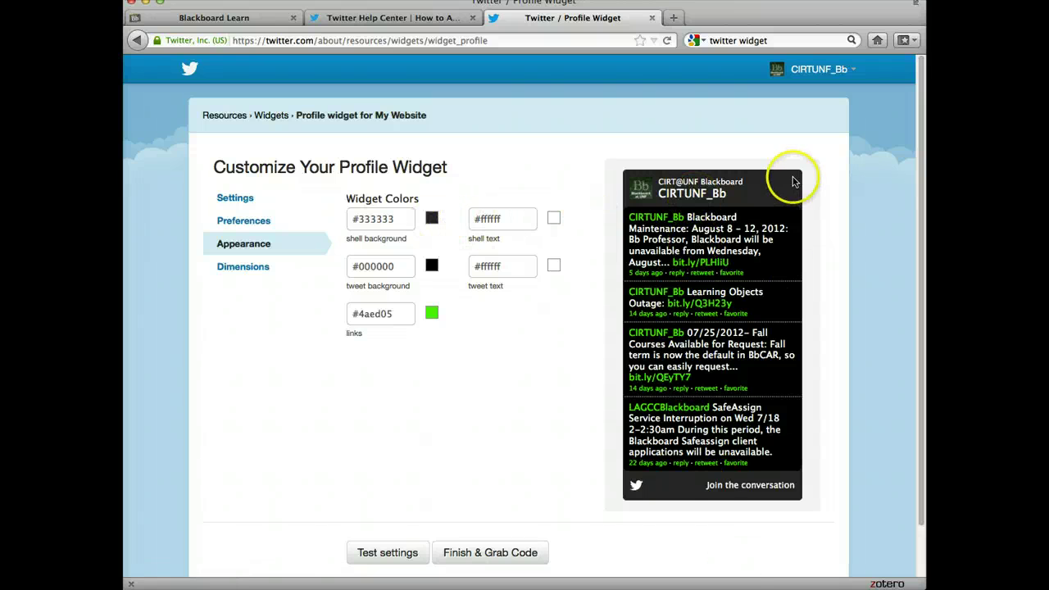
click(432, 223)
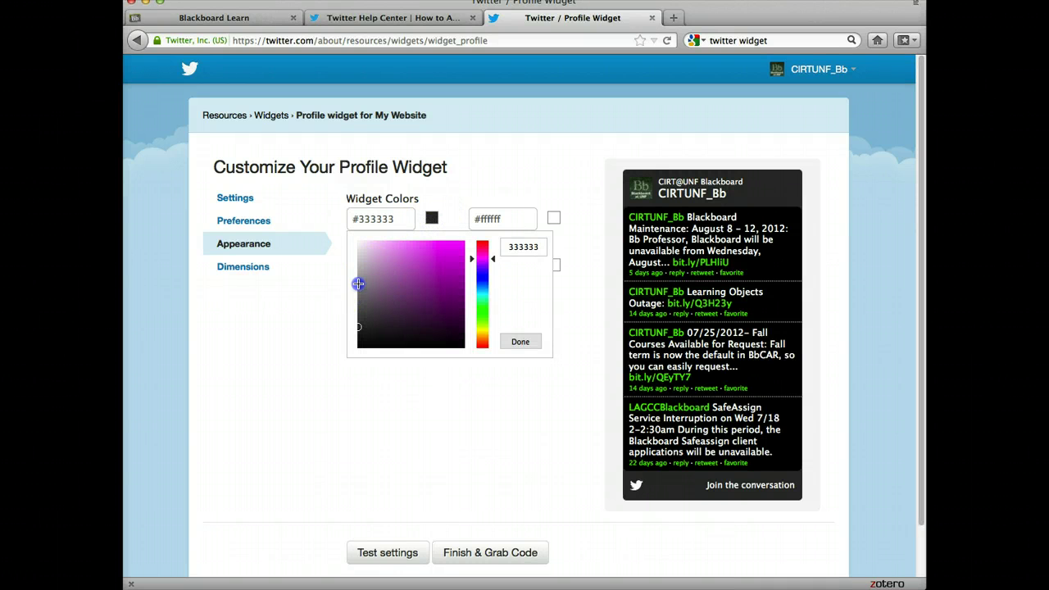
mouse_move(359, 279)
mouse_down()
mouse_move(368, 298)
mouse_move(361, 282)
mouse_up()
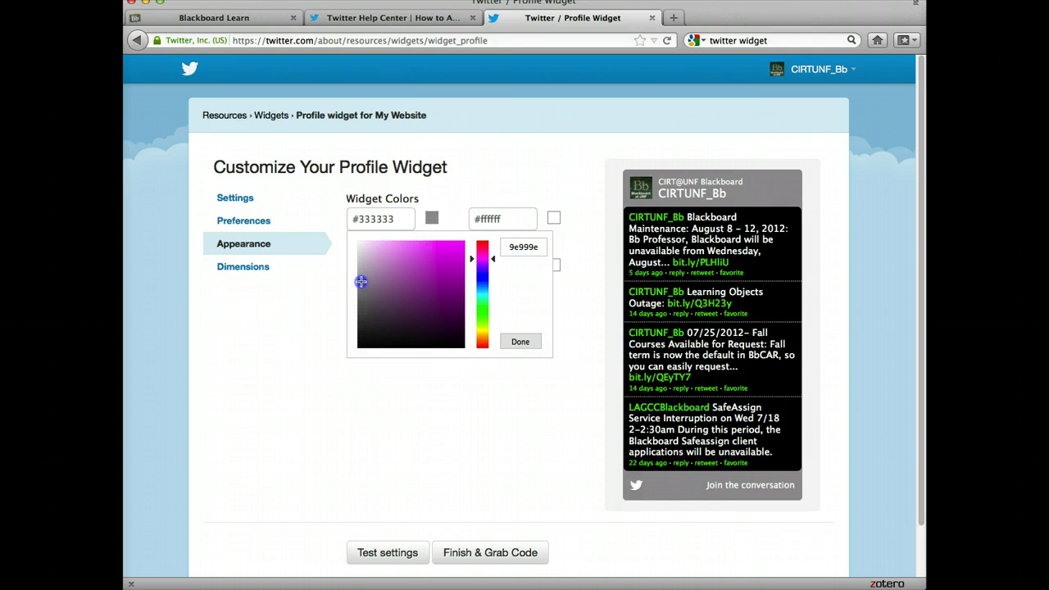
click(483, 216)
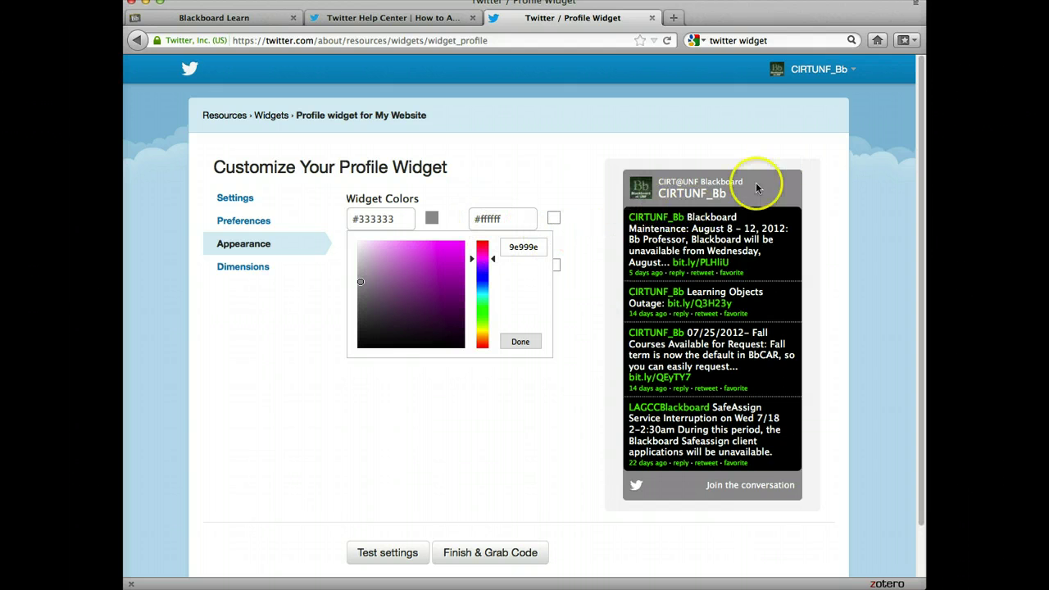
click(554, 221)
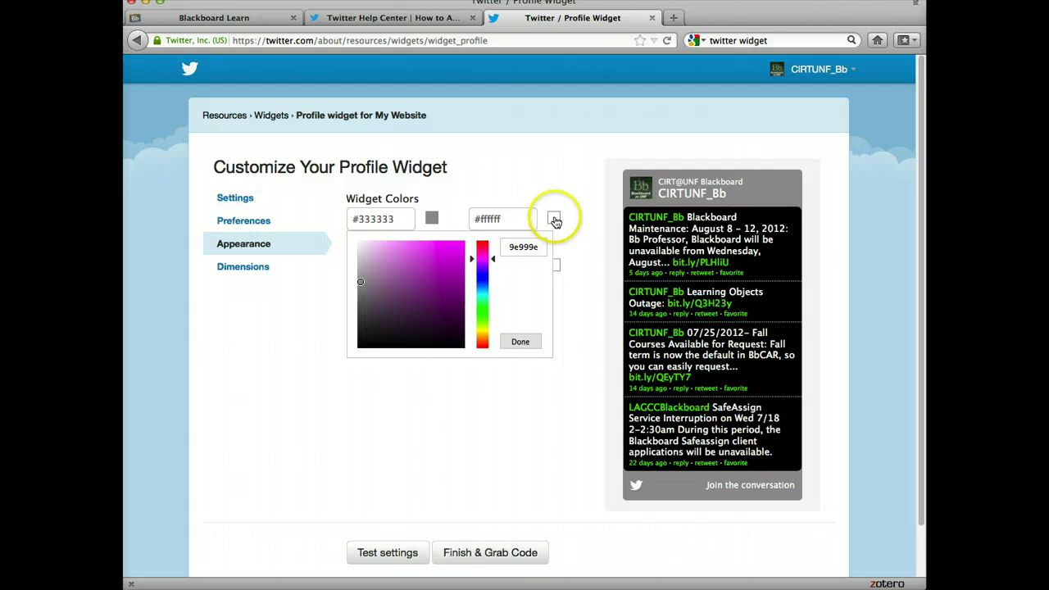
drag(482, 334, 463, 390)
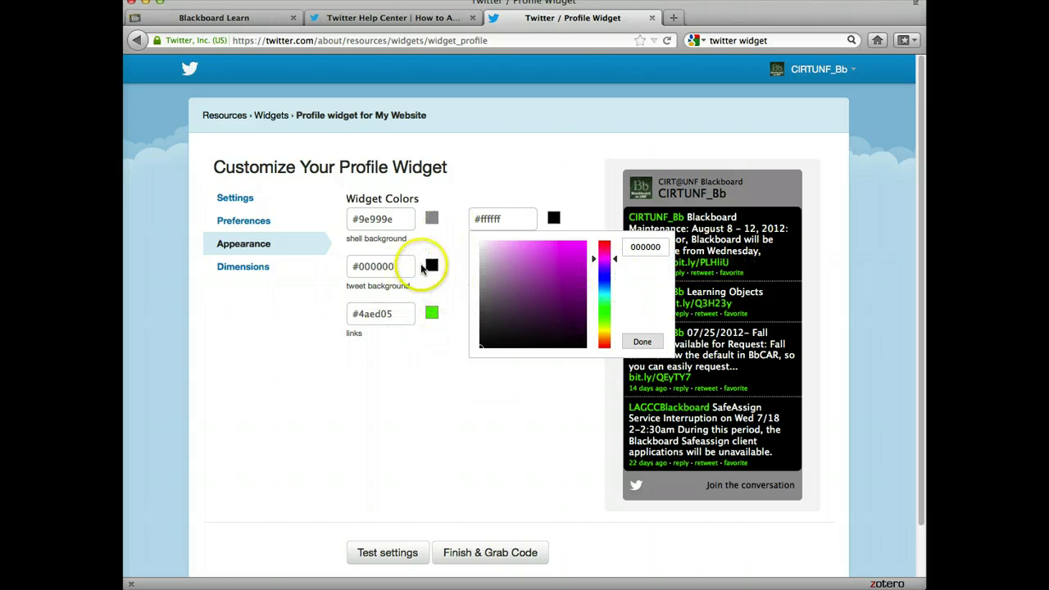
Set the widget's tweet background to white #ffffff and the tweet text to black #000000.
click(430, 265)
drag(372, 303, 330, 281)
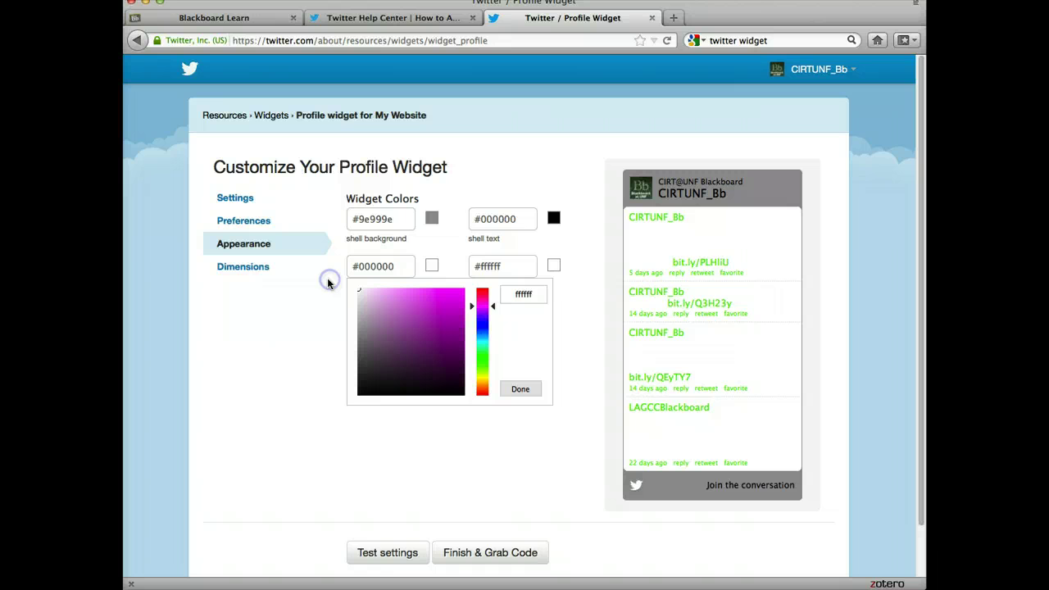
click(557, 271)
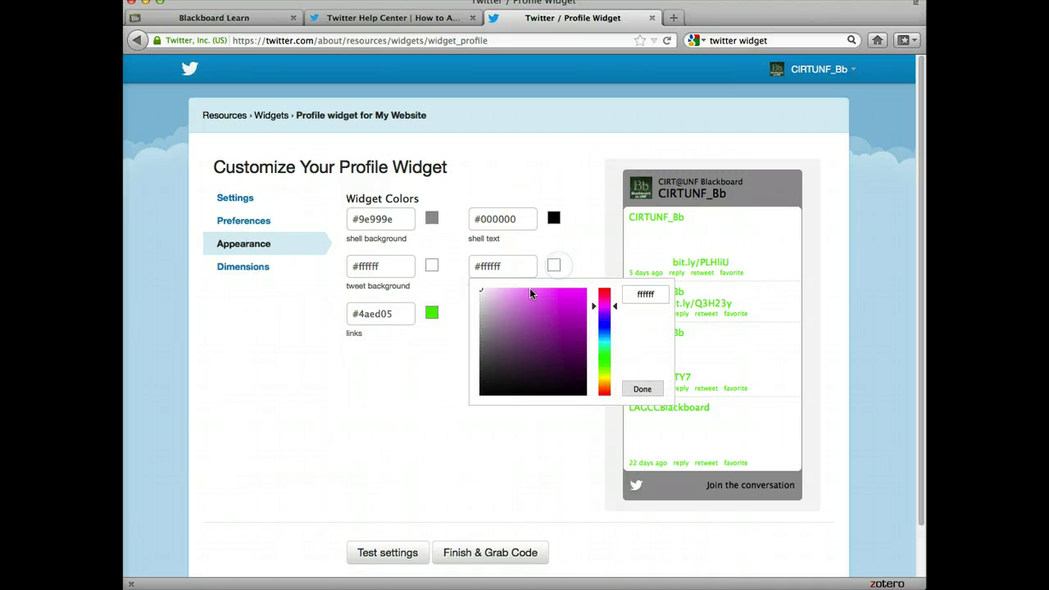
mouse_move(494, 338)
mouse_down()
mouse_move(473, 366)
mouse_move(480, 395)
mouse_up()
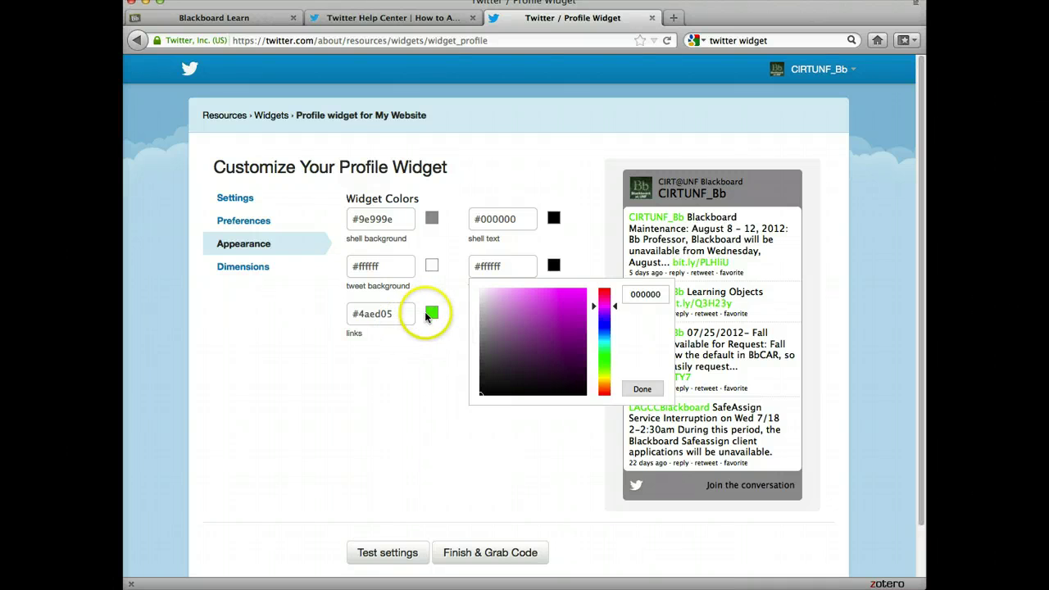
Set the widget's links color to blue #071aeb and test the color settings in the preview.
click(432, 312)
click(484, 375)
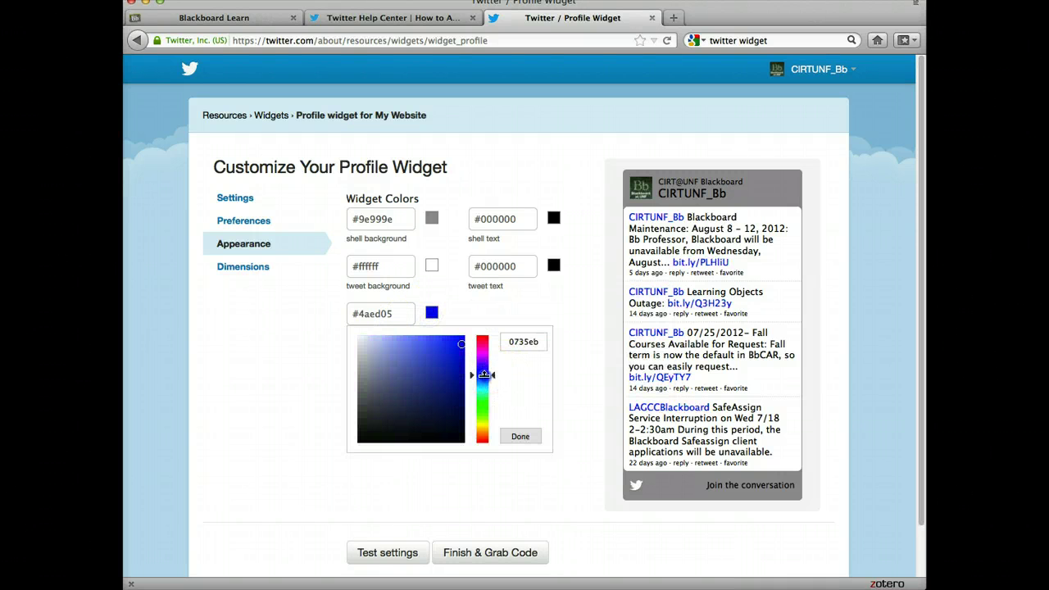
drag(484, 364, 483, 373)
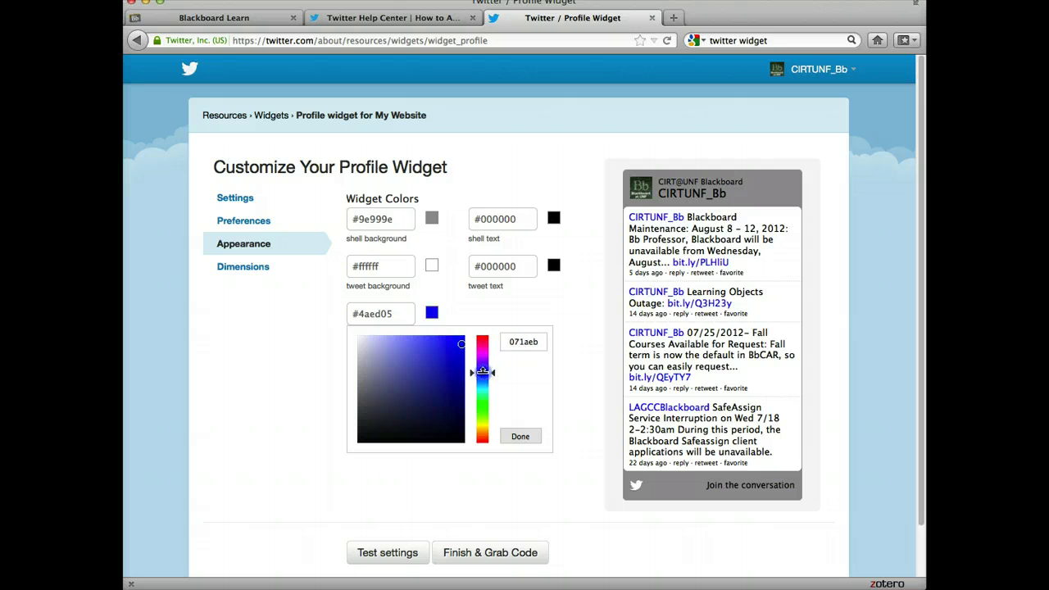
click(521, 438)
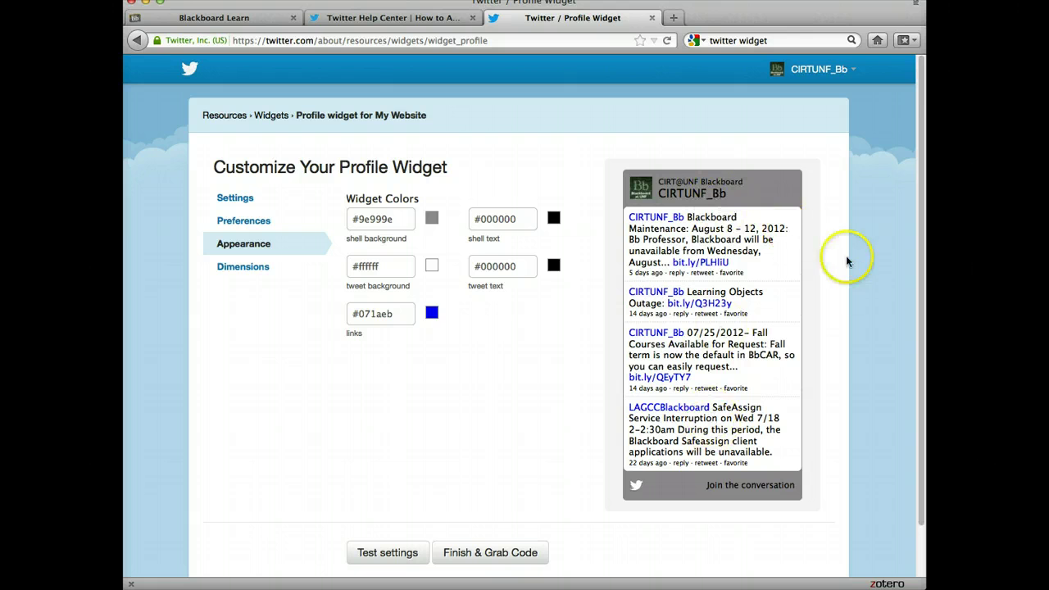
scroll(752, 202, down, 2)
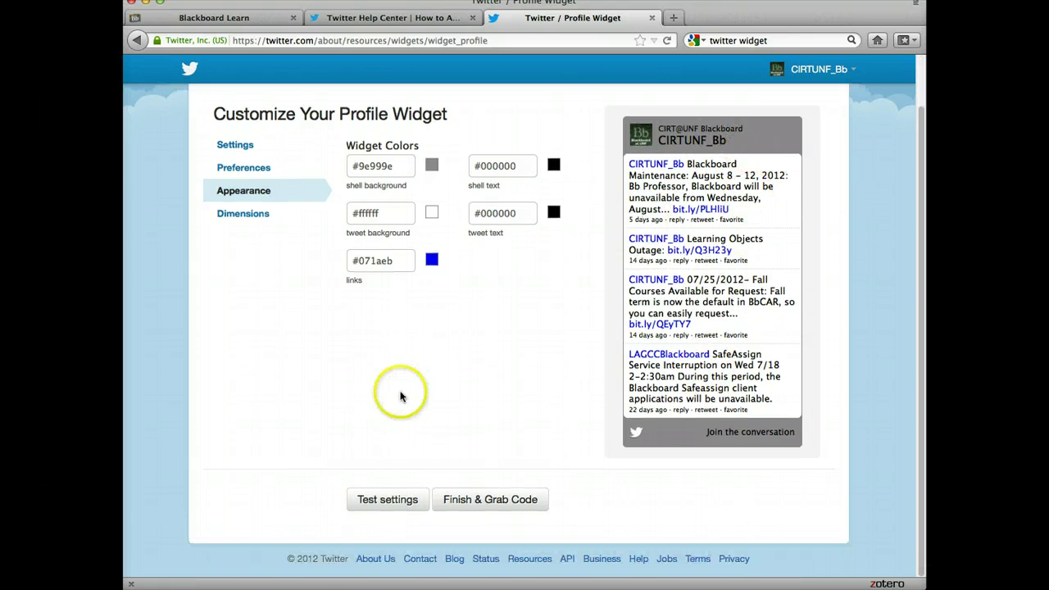
click(404, 509)
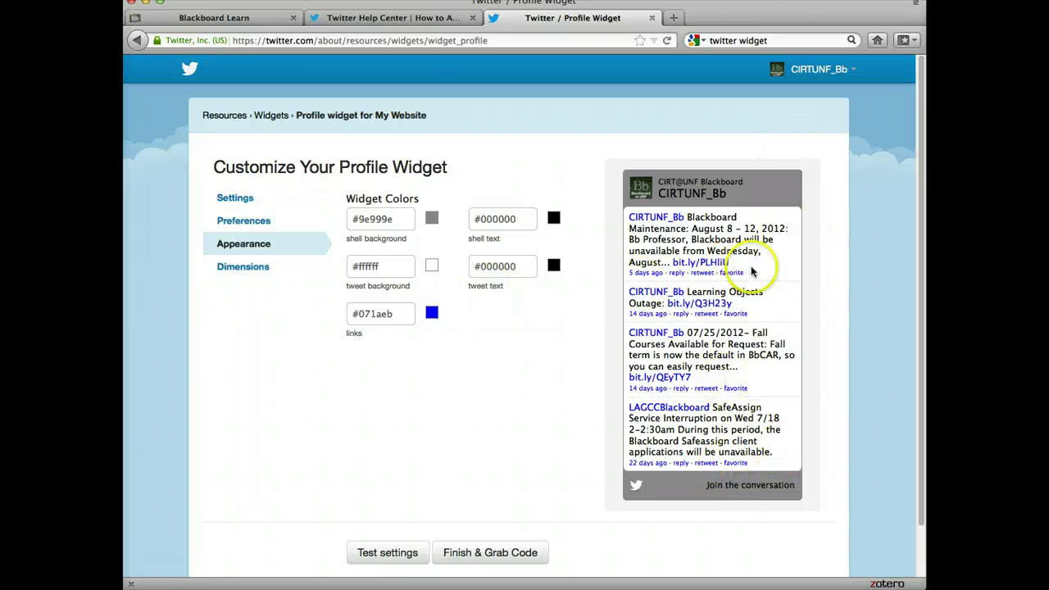
In the widget's dimensions, set the width to 500 px and test the settings.
click(248, 271)
click(383, 215)
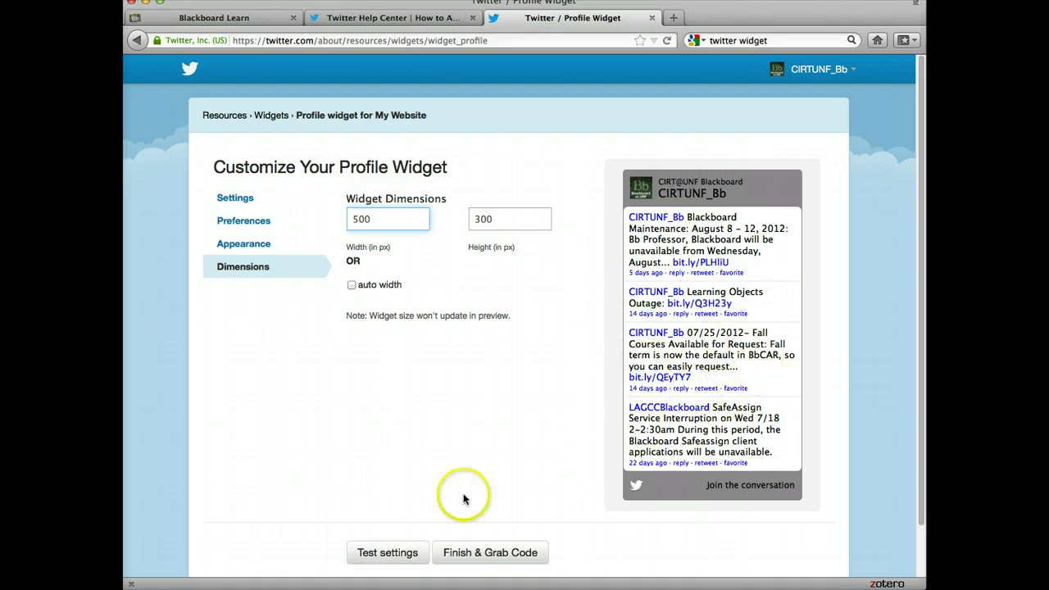
click(389, 553)
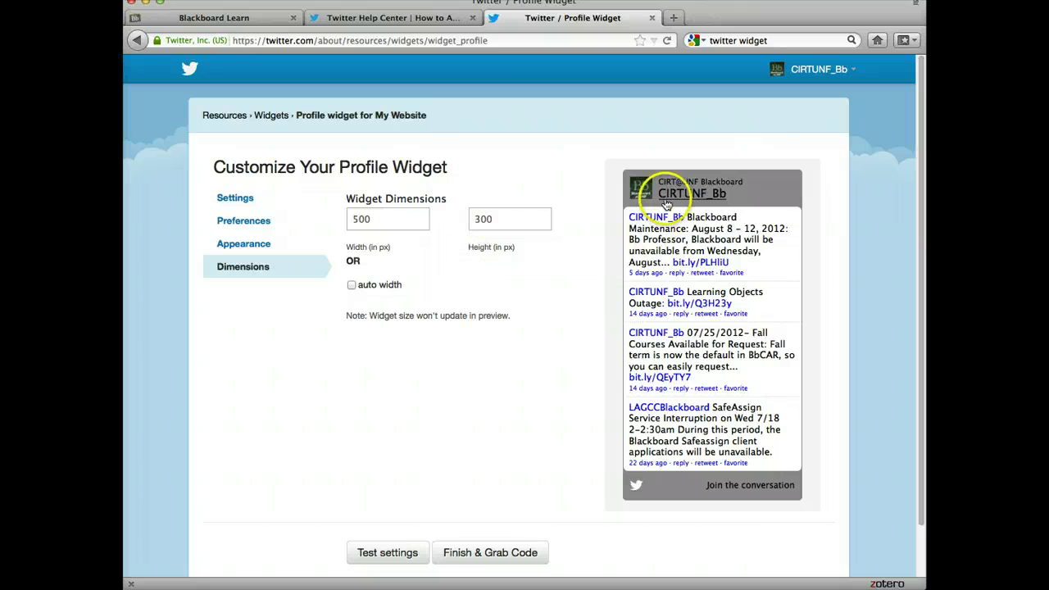
Finish the profile widget to generate its embed code and copy the entire code.
click(479, 553)
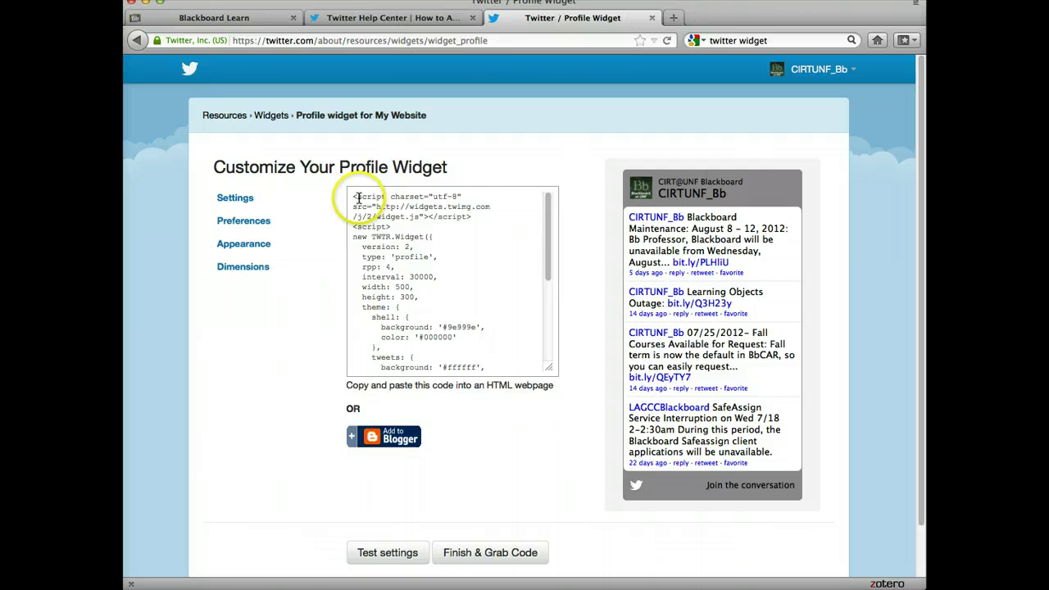
click(358, 197)
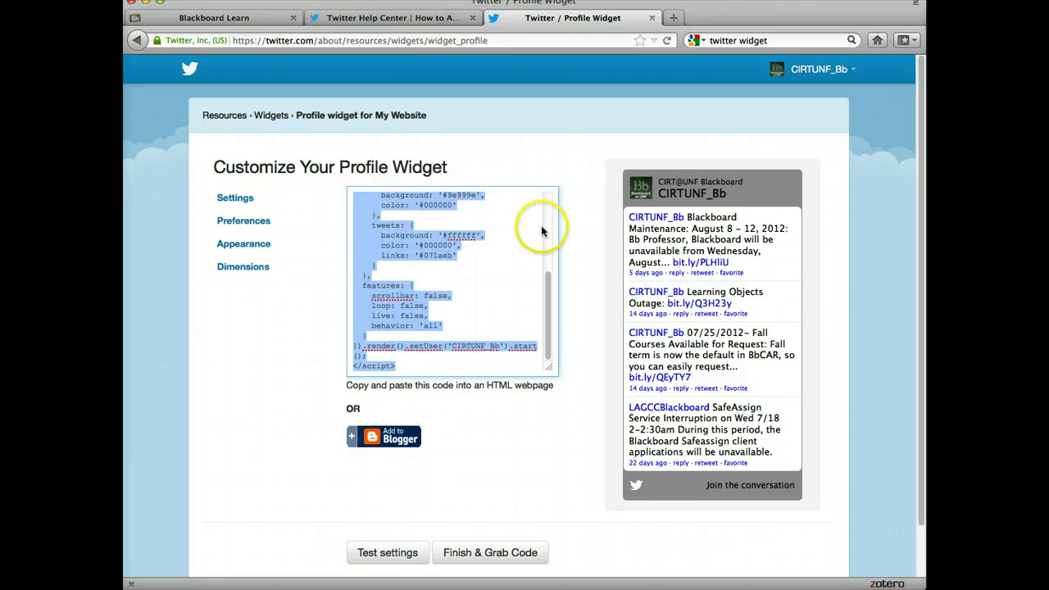
scroll(457, 278, up, 5)
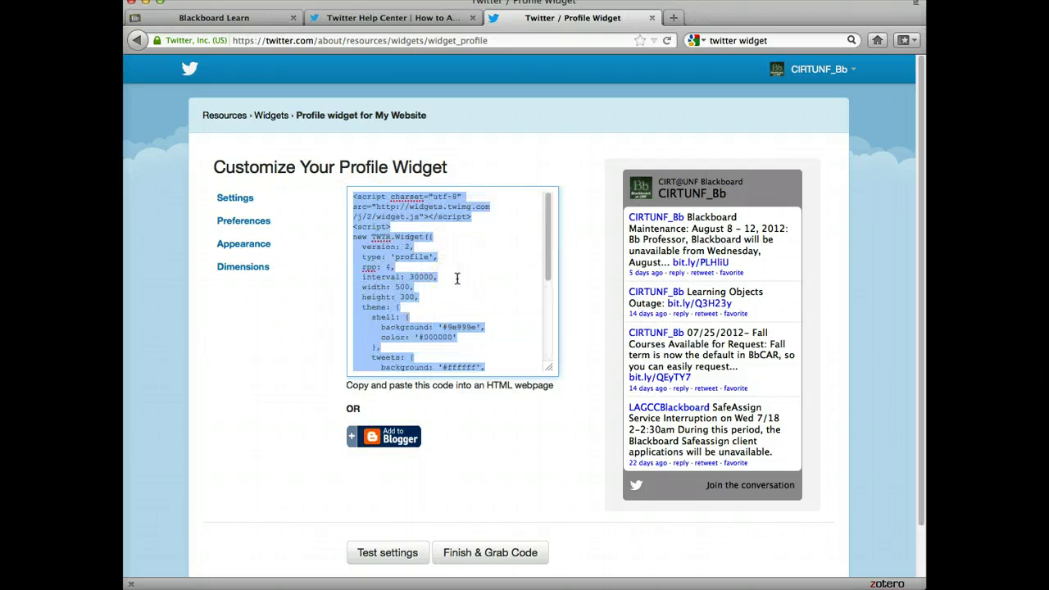
right_click(400, 259)
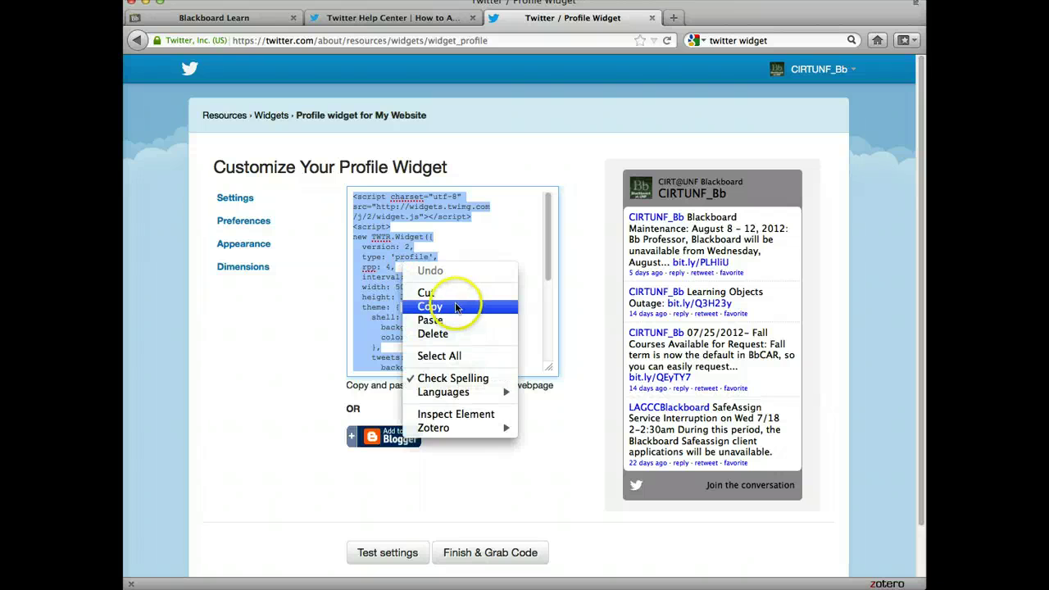
click(449, 306)
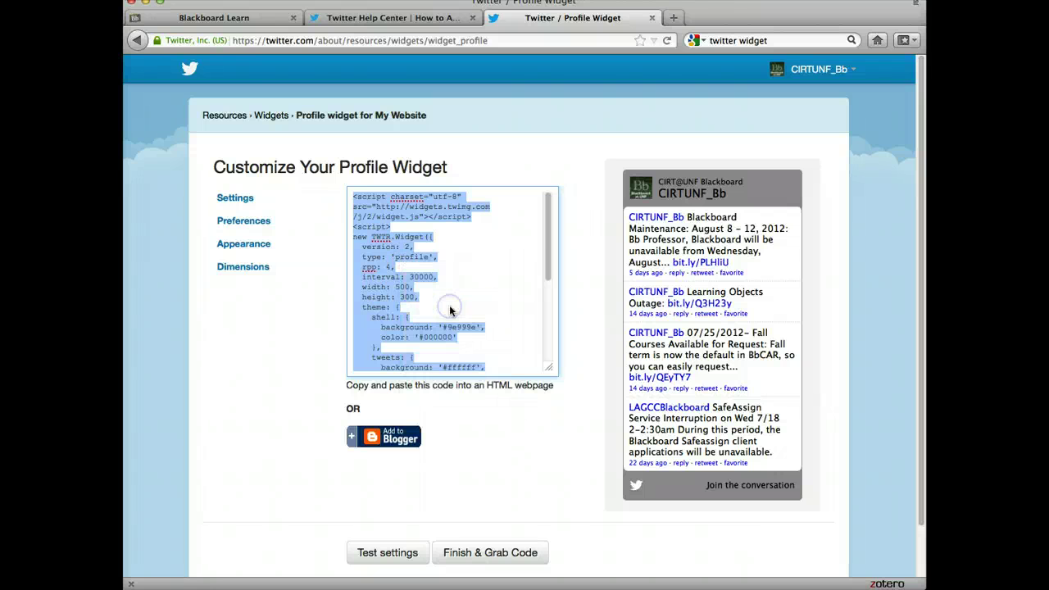
click(239, 22)
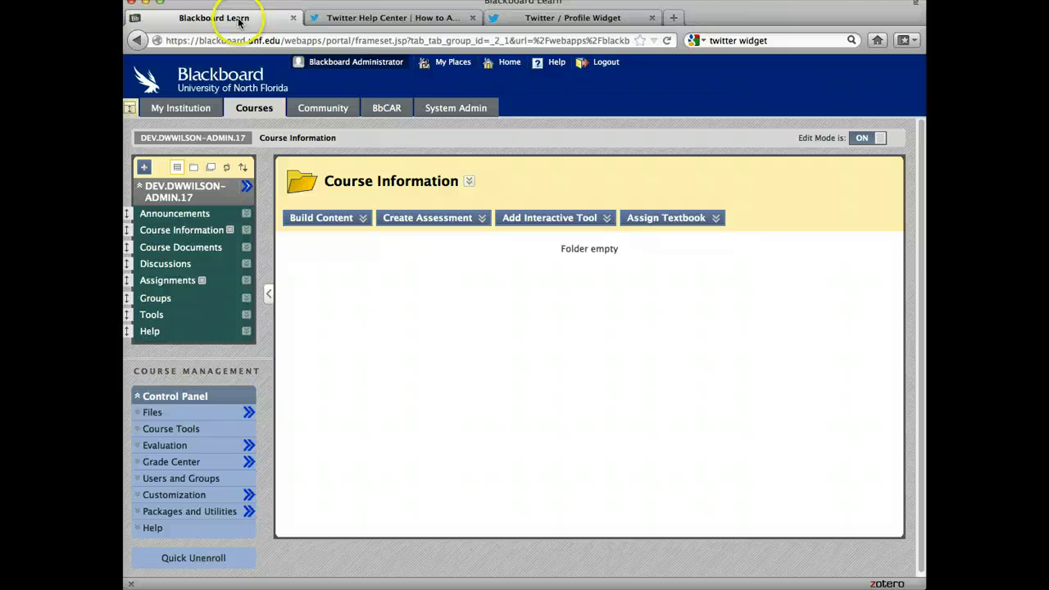
click(329, 20)
click(250, 18)
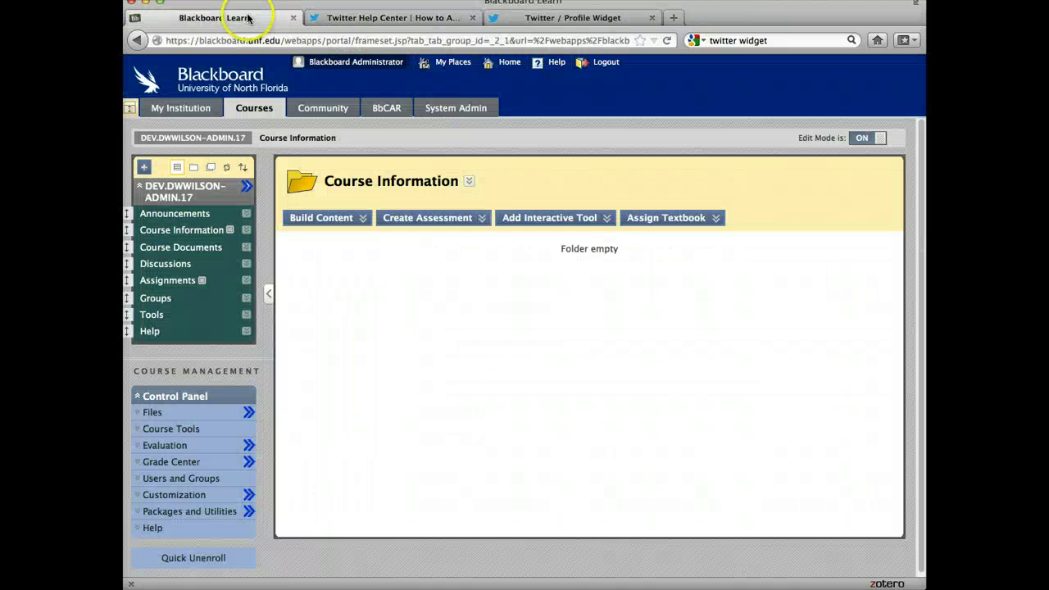
click(392, 17)
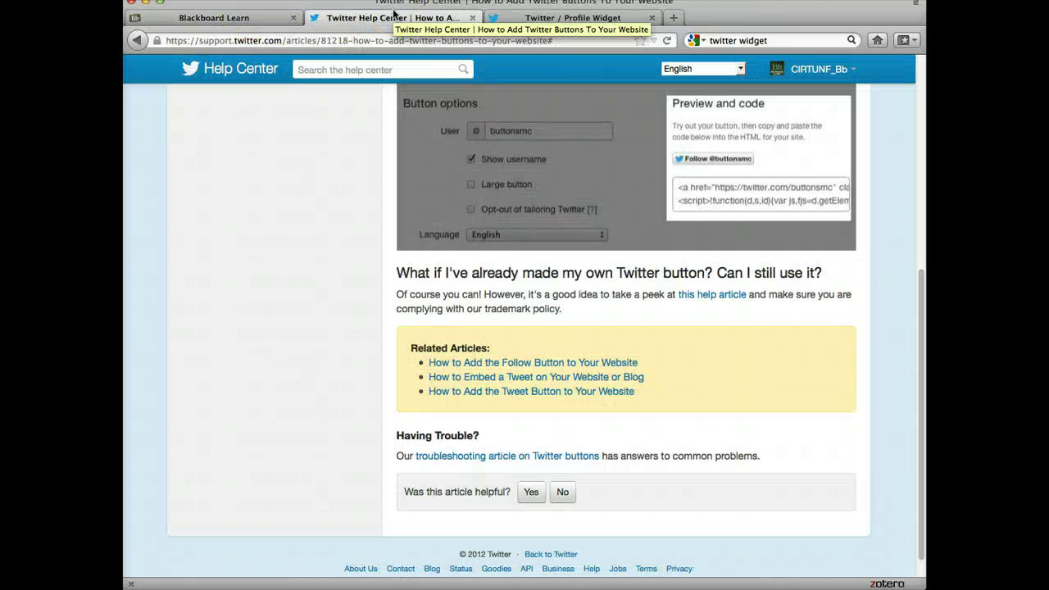
click(261, 21)
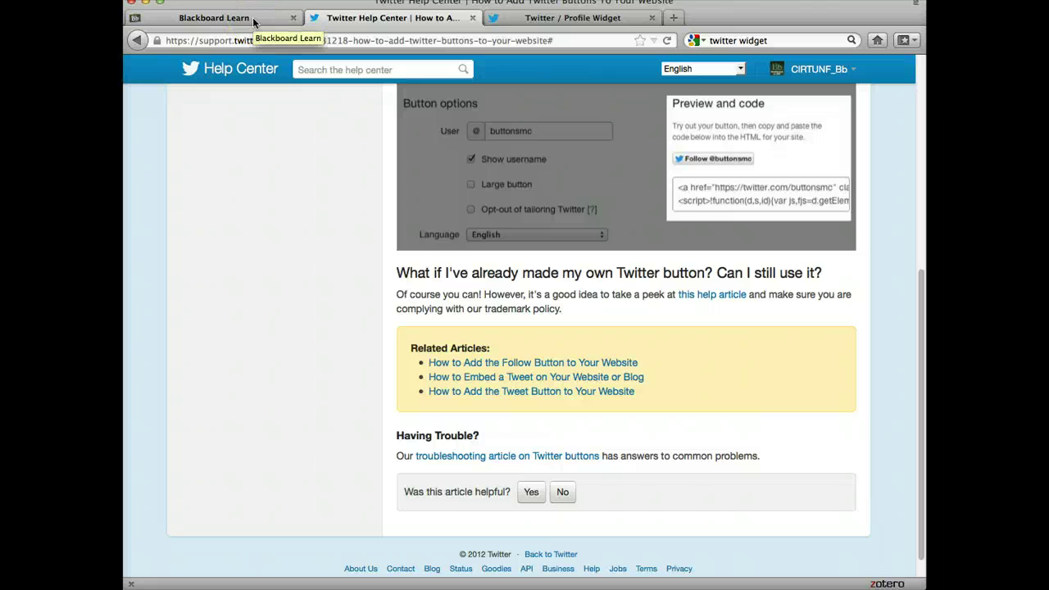
click(547, 18)
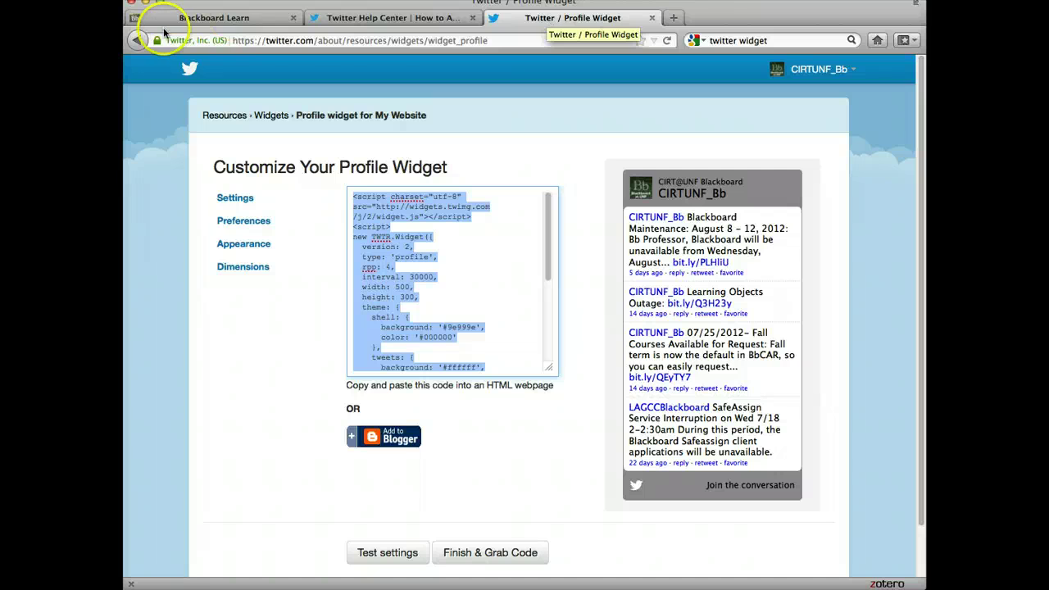
Switch to Blackboard Learn and create a content item in Course Information named "My Tweets".
click(215, 19)
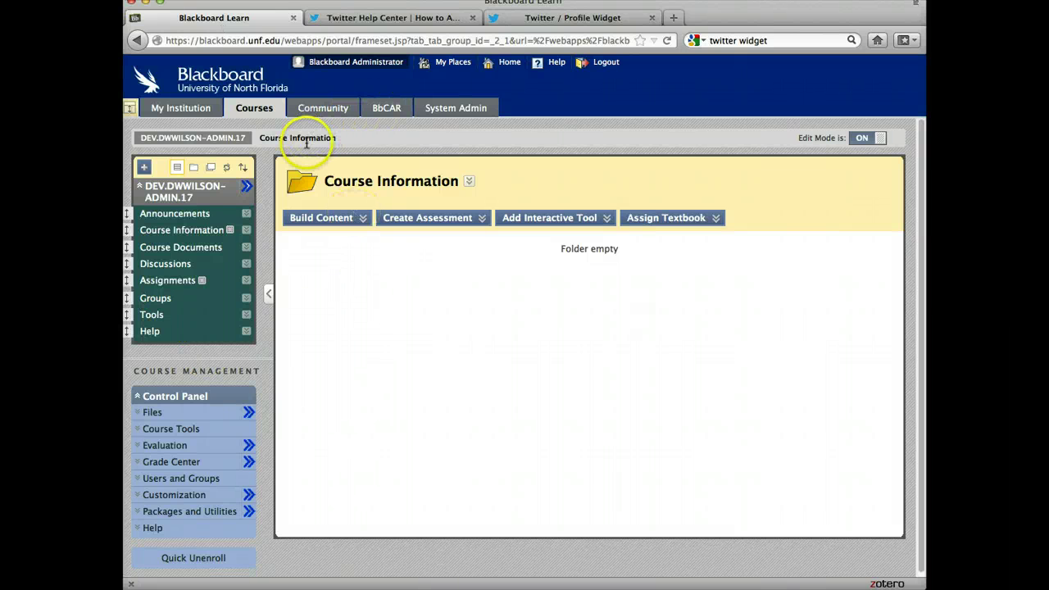
click(303, 218)
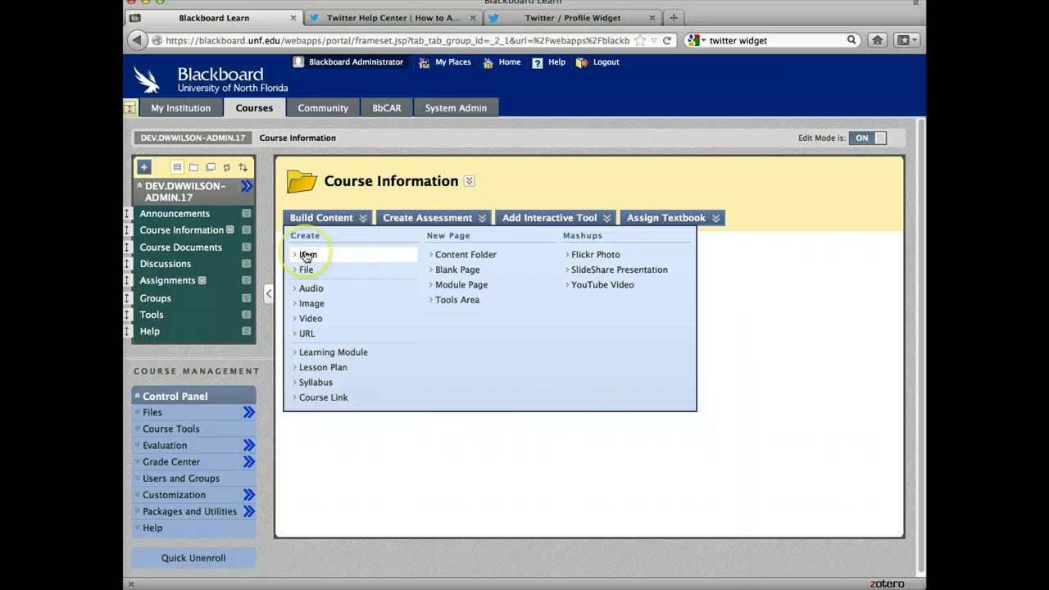
click(306, 257)
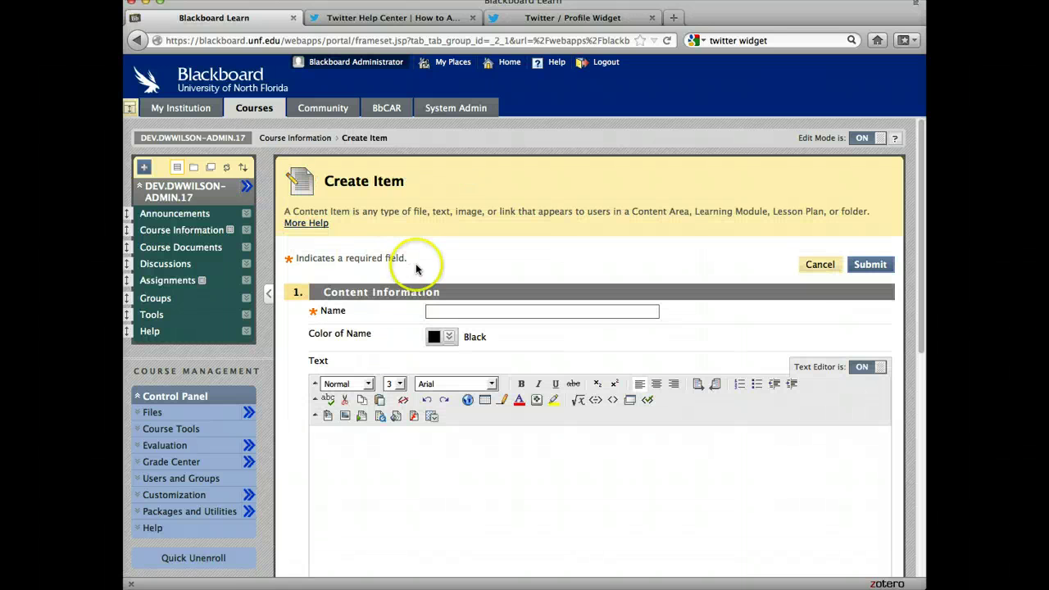
click(437, 311)
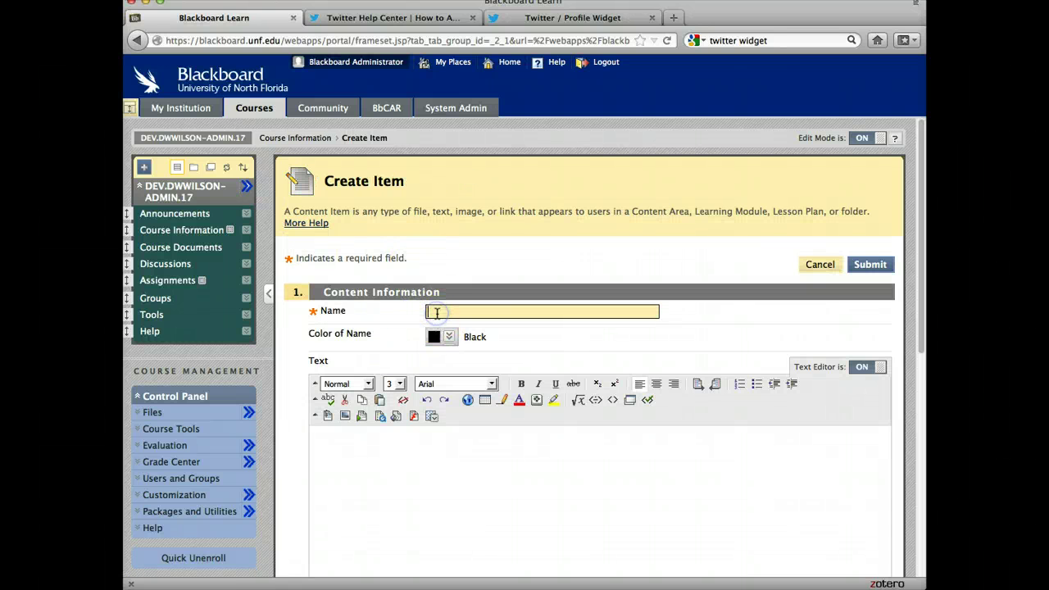
text(My Tweets)
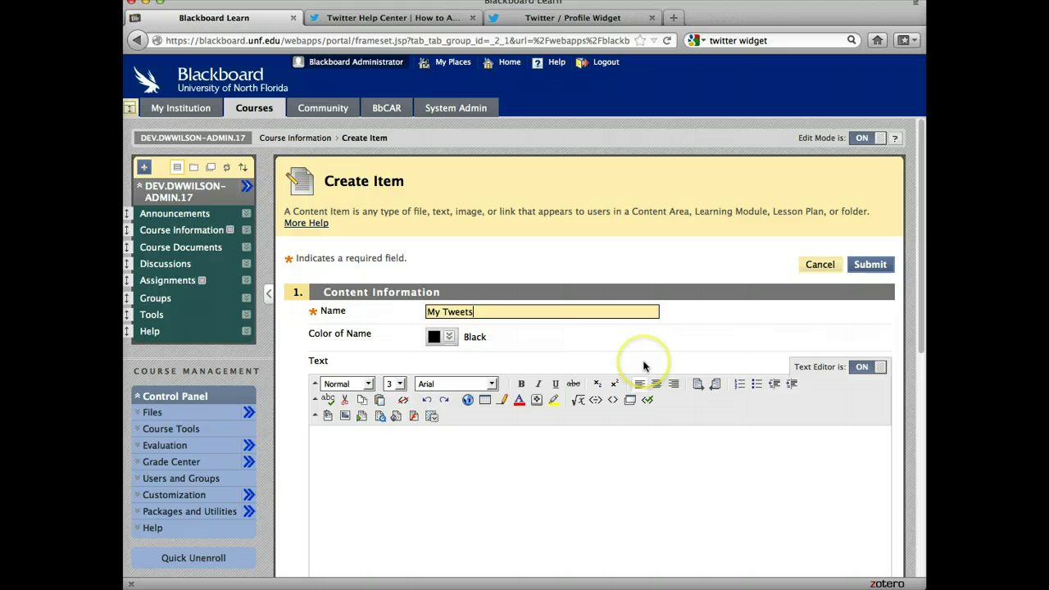
Switch the item's text editor to HTML source mode and paste the copied widget code below the existing line break tag.
scroll(645, 367, down, 3)
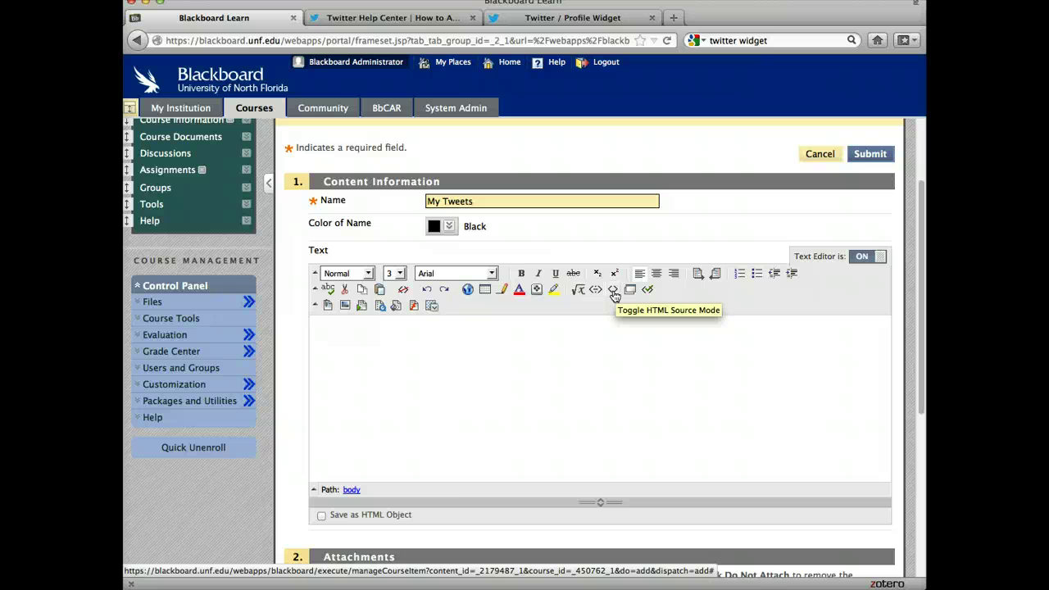
click(613, 291)
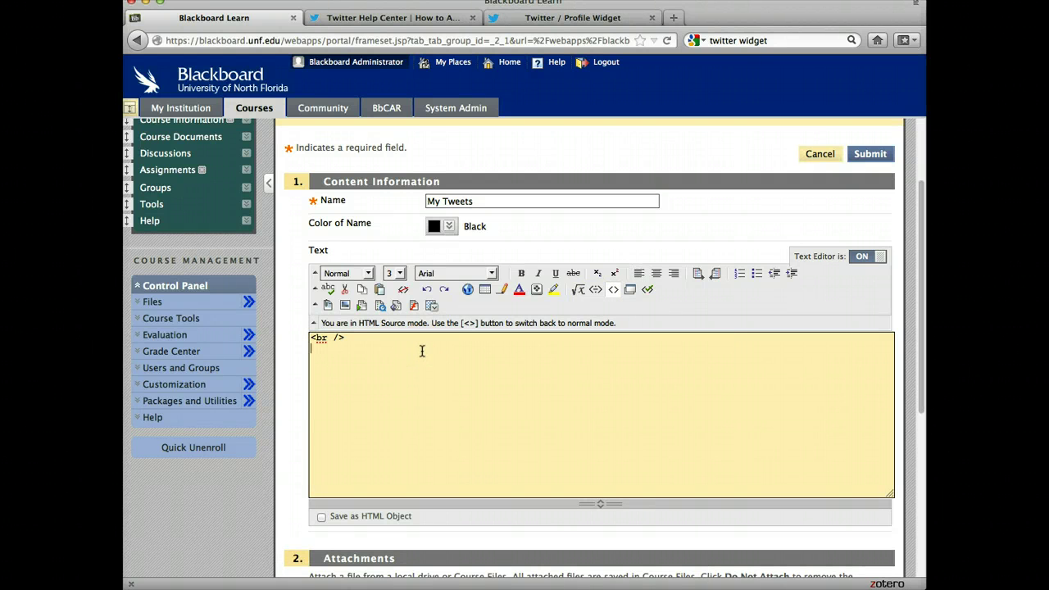
click(330, 364)
right_click(330, 364)
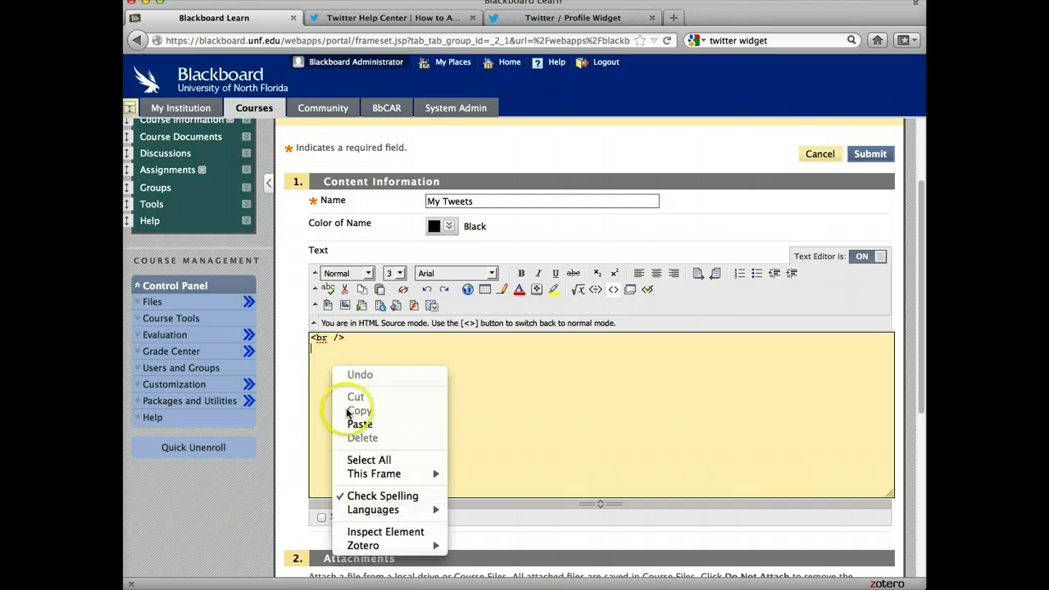
click(354, 424)
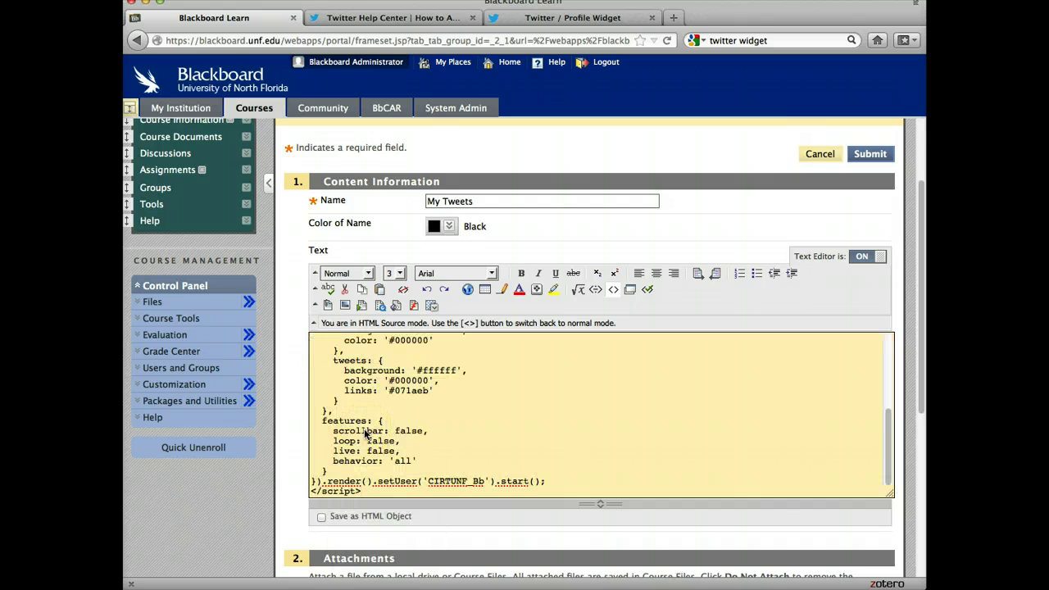
Review the pasted widget code and submit the My Tweets item to the Course Information area.
scroll(366, 433, up, 5)
scroll(367, 433, down, 3)
scroll(366, 433, up, 3)
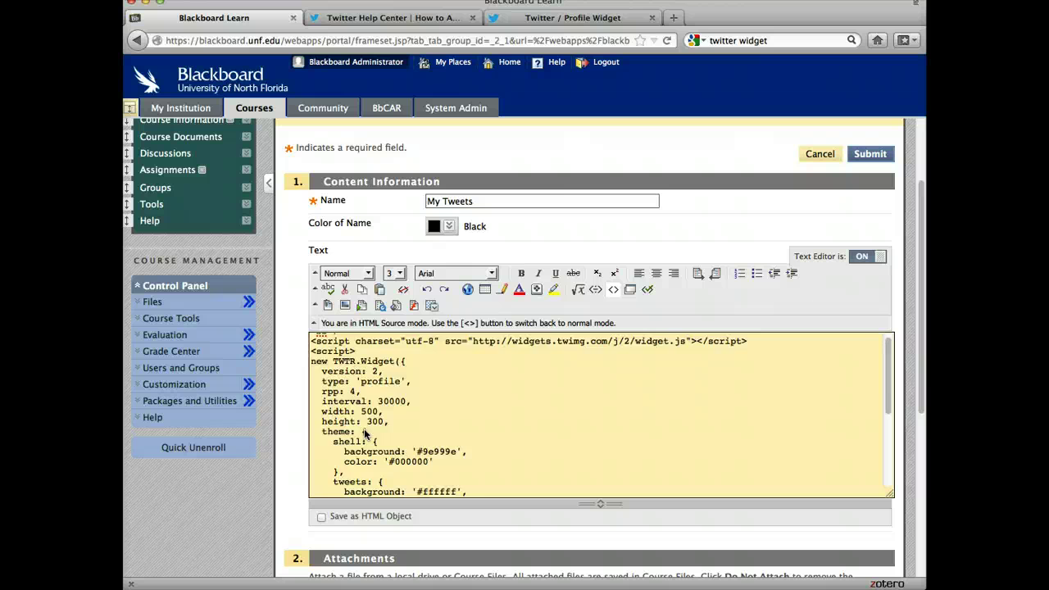
scroll(367, 434, down, 3)
scroll(366, 434, up, 4)
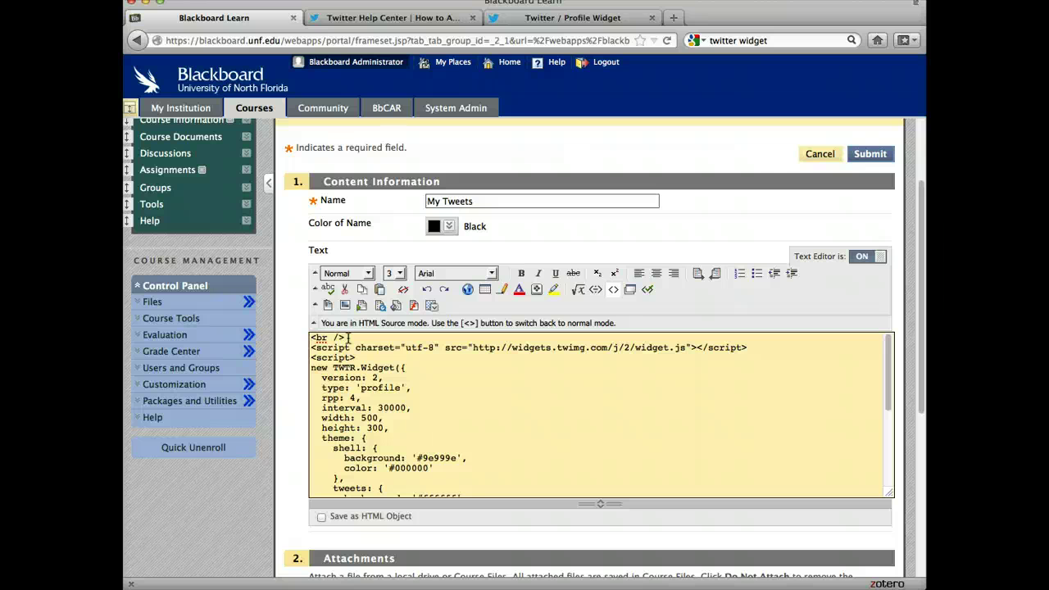
click(873, 154)
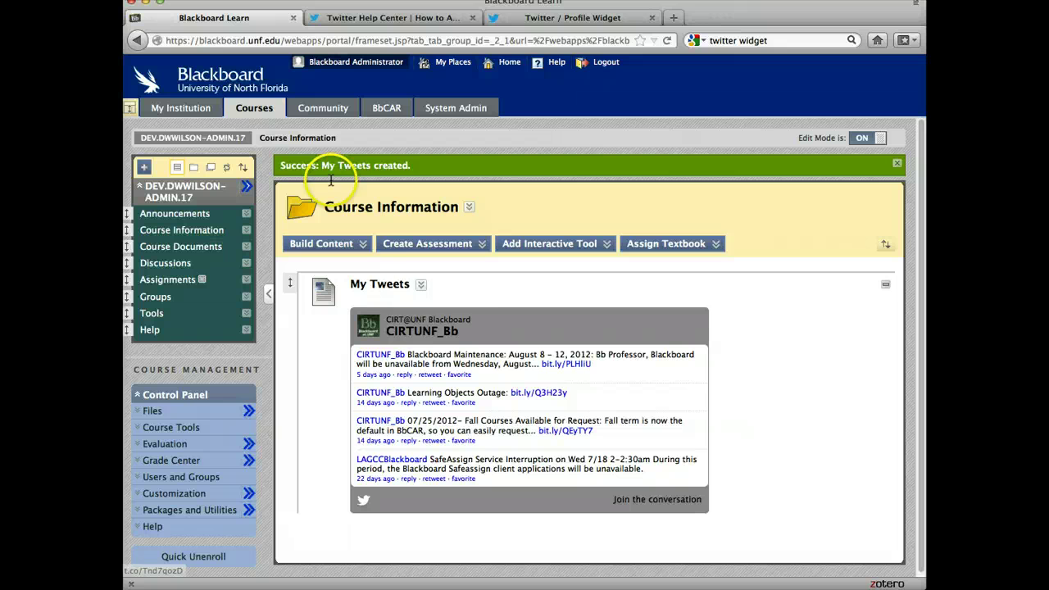
mouse_move(410, 245)
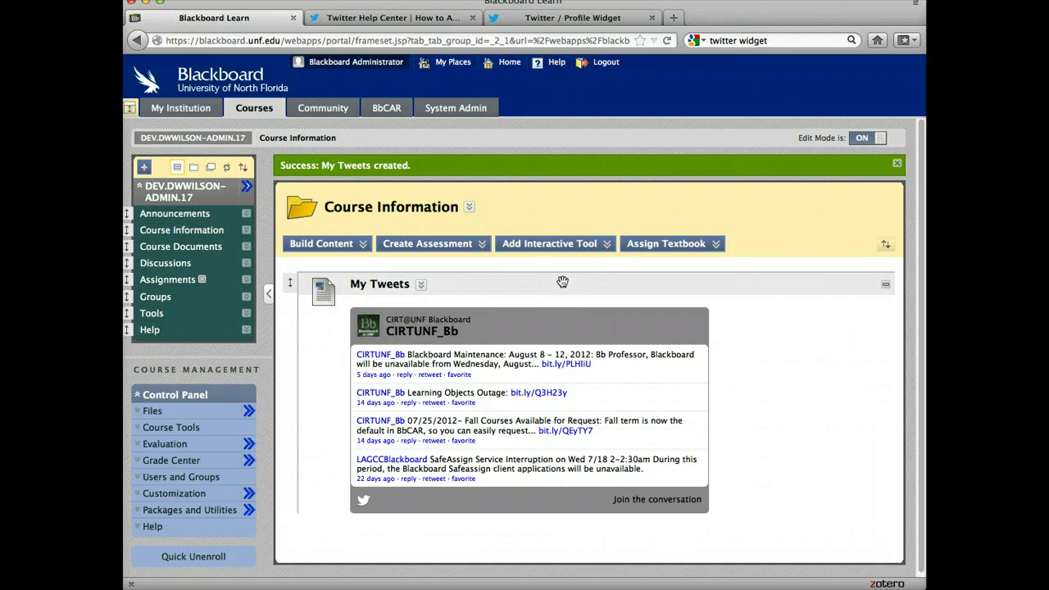